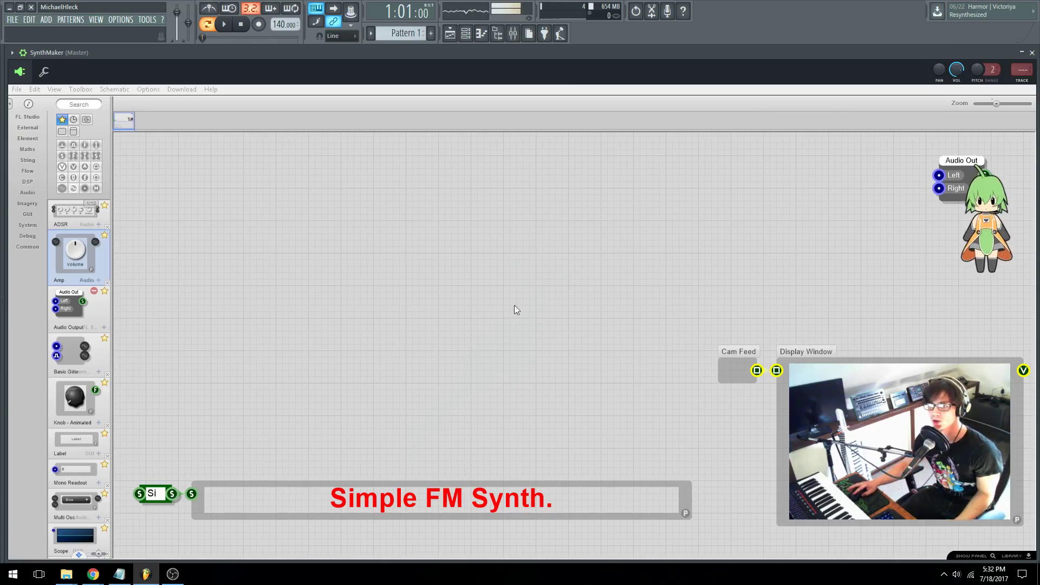
- Add a Multi Osc module and drive its frequency input from a new float box set to 440
scroll(65, 317, "down", 2)
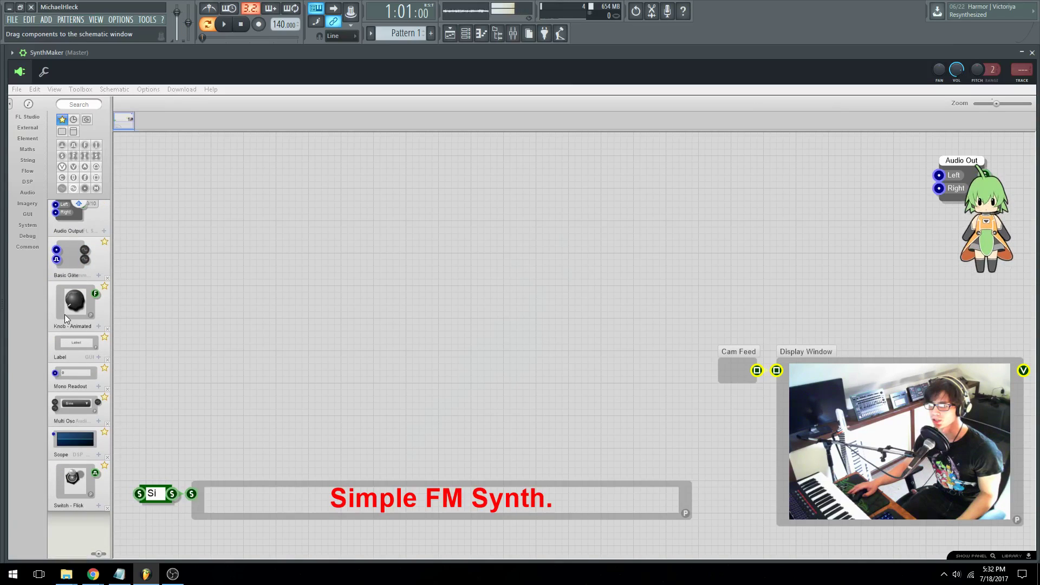
left_click_drag(64, 406, 507, 208)
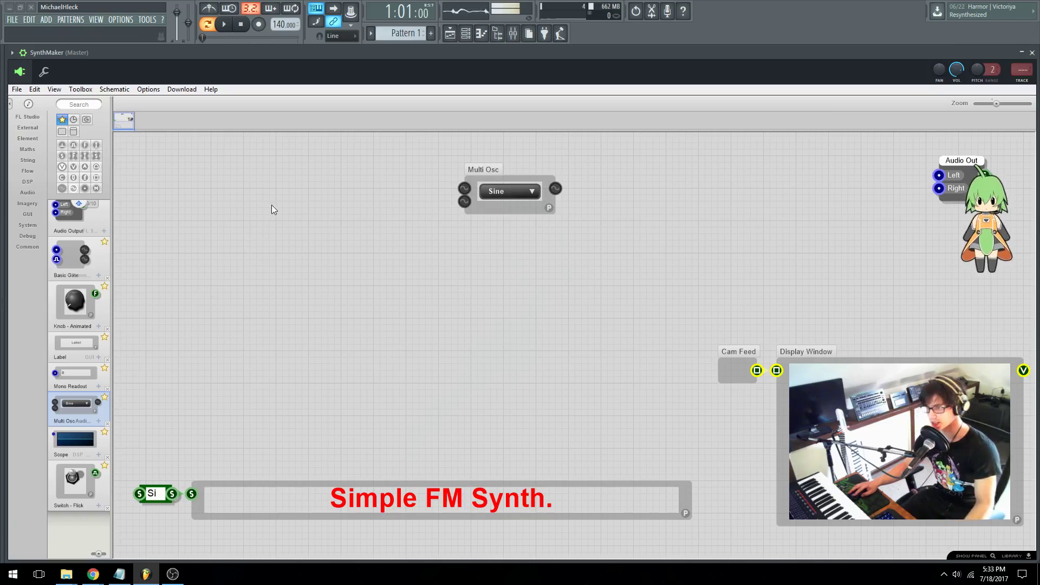
key("f")
left_click_drag(325, 197, 464, 188)
left_click(357, 188)
type("440")
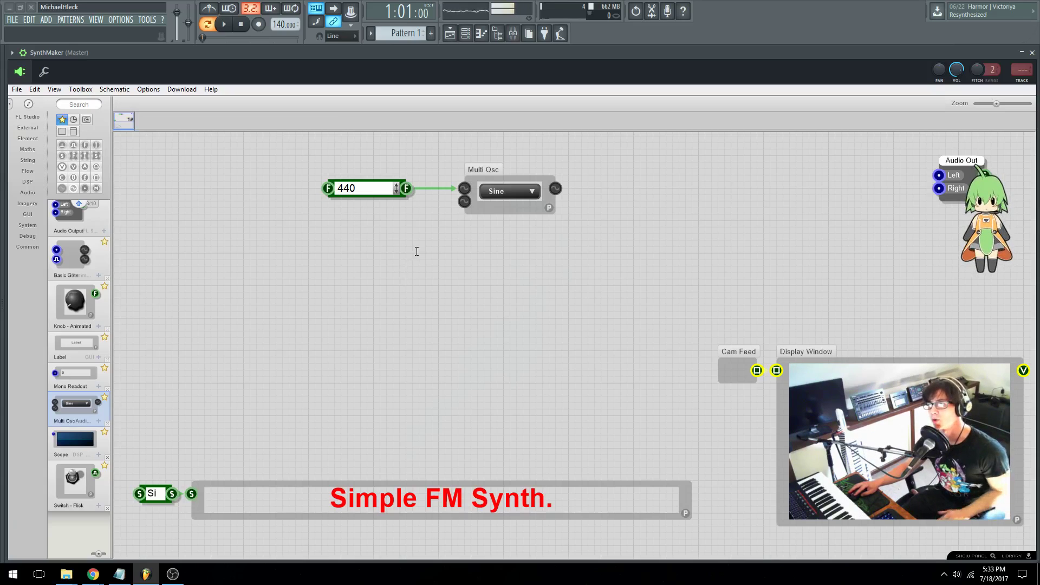
- Move the mascot off the Audio Out module and link the oscillator's output to the Left channel
left_click_drag(1002, 215, 916, 259)
left_click_drag(995, 240, 721, 479)
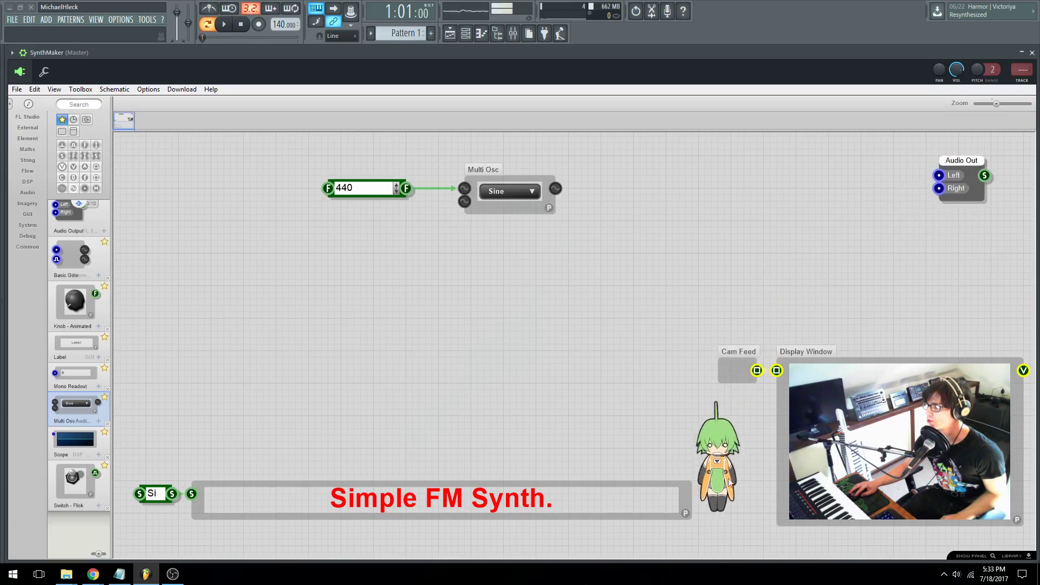
left_click_drag(560, 189, 939, 176)
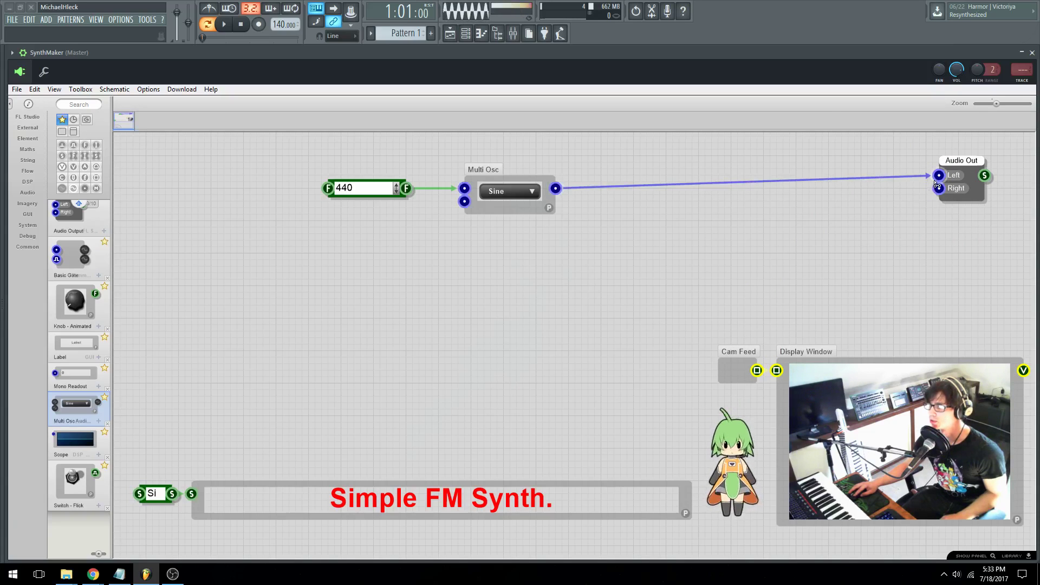
- Unlink the oscillator from Audio Out and move the 440 box farther away from it, undoing the oscillator's own shift
left_click_drag(410, 197, 299, 196)
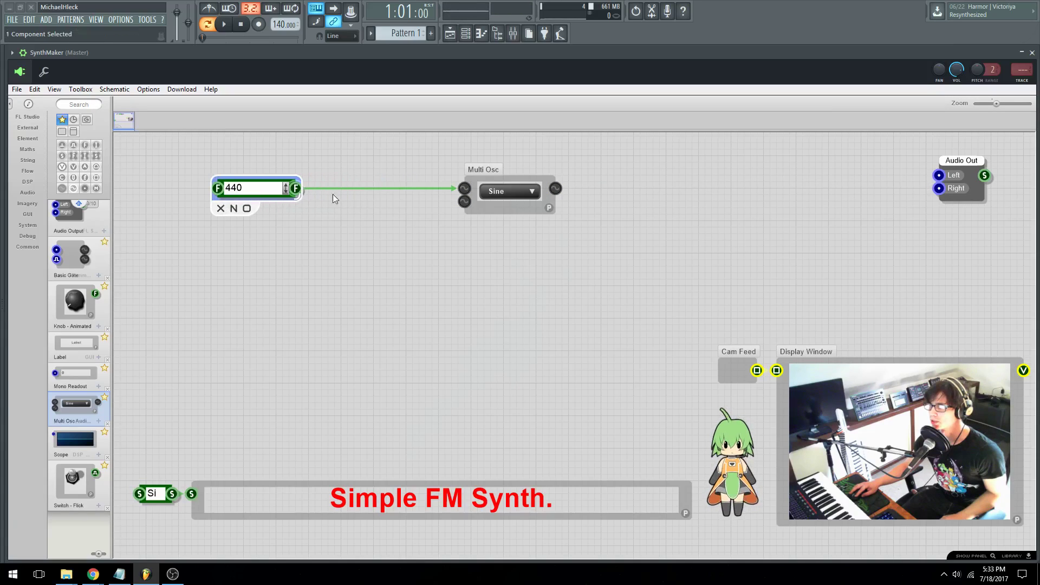
left_click_drag(509, 209, 489, 215)
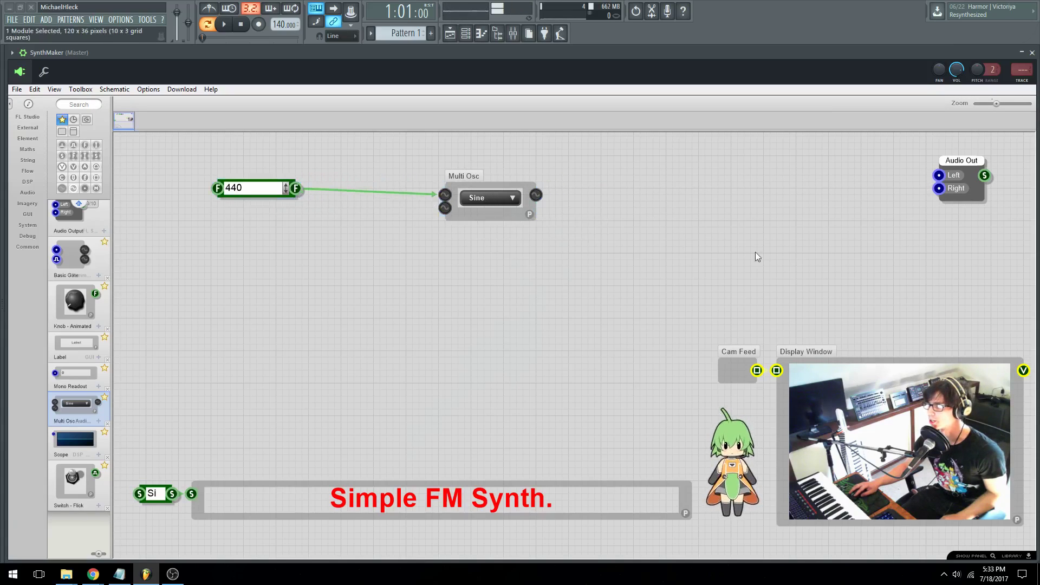
key("ctrl+z")
left_click(447, 234)
- Place an Amp module just before Audio Out and link its output to both the Left and Right channels
scroll(80, 408, "up", 2)
left_click_drag(76, 250, 856, 185)
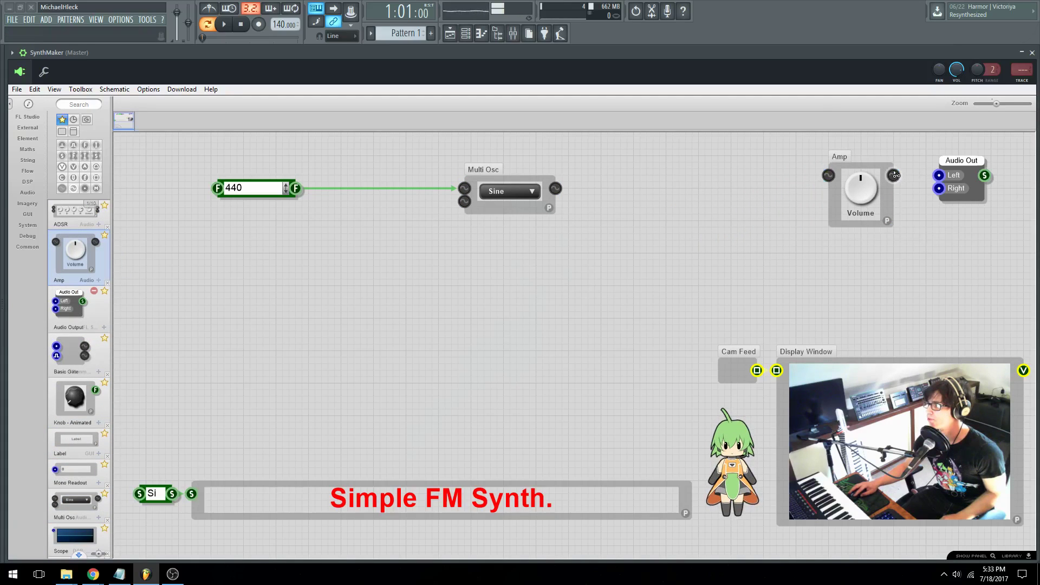
left_click_drag(934, 170, 938, 188)
left_click_drag(858, 217, 871, 217)
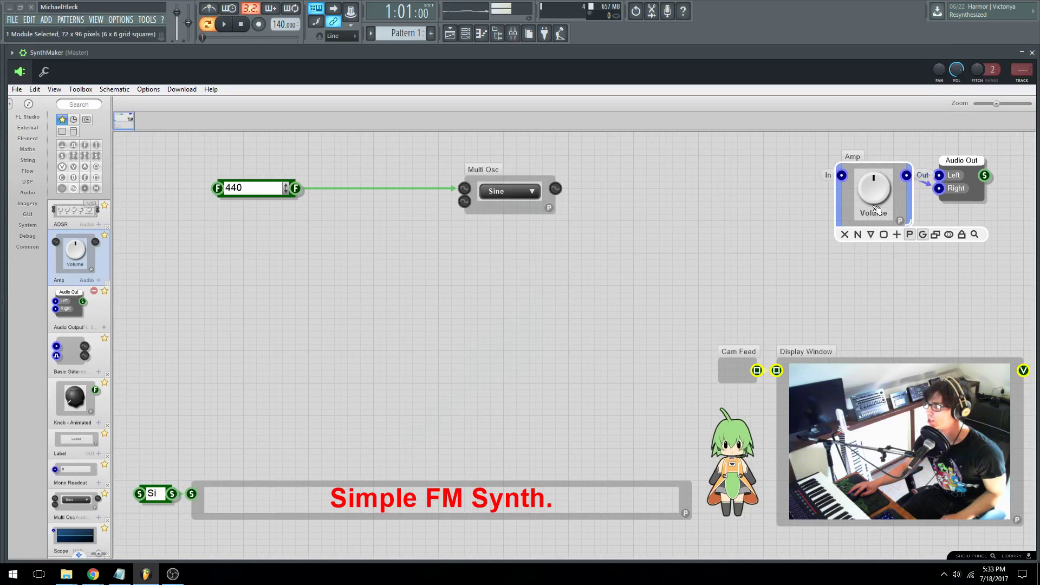
- Link the Multi Osc output to the Amp input and adjust the Amp's volume knob
left_click_drag(555, 188, 880, 250)
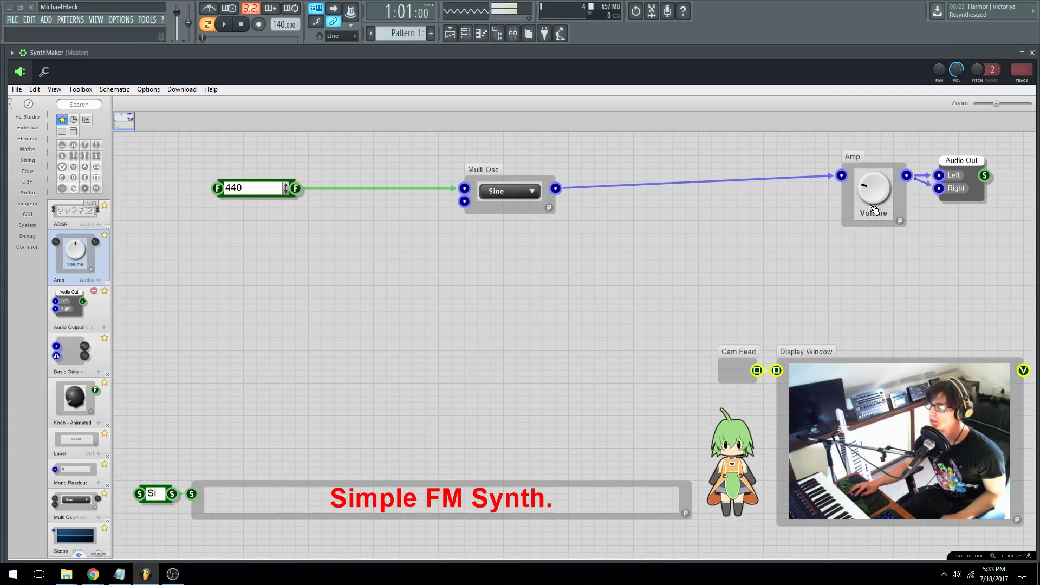
left_click_drag(873, 209, 884, 157)
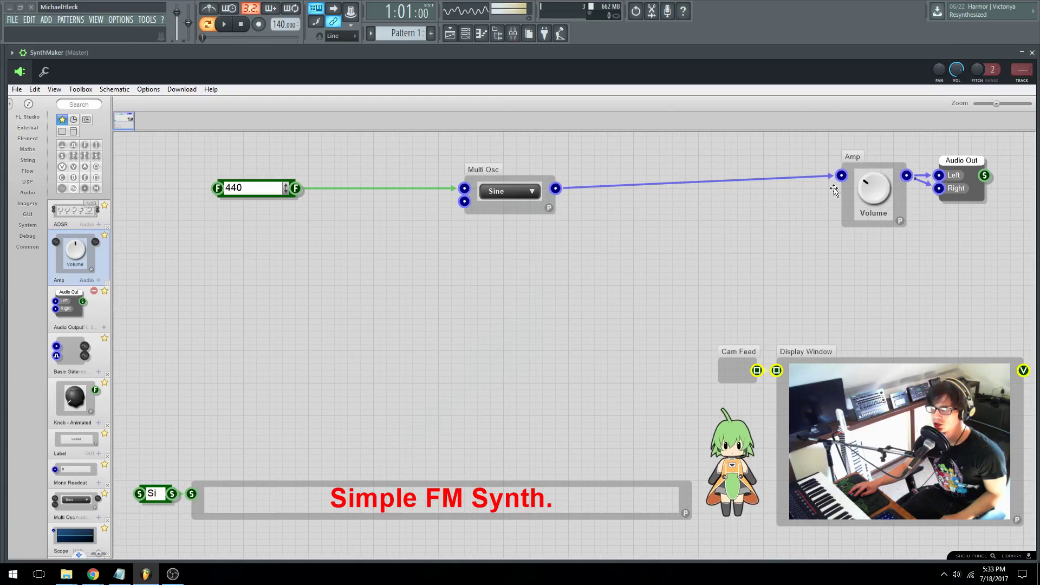
- Unlink the 440 box from the oscillator and place one Scope below the Amp and another below the Multi Osc
left_click_drag(464, 187, 406, 379)
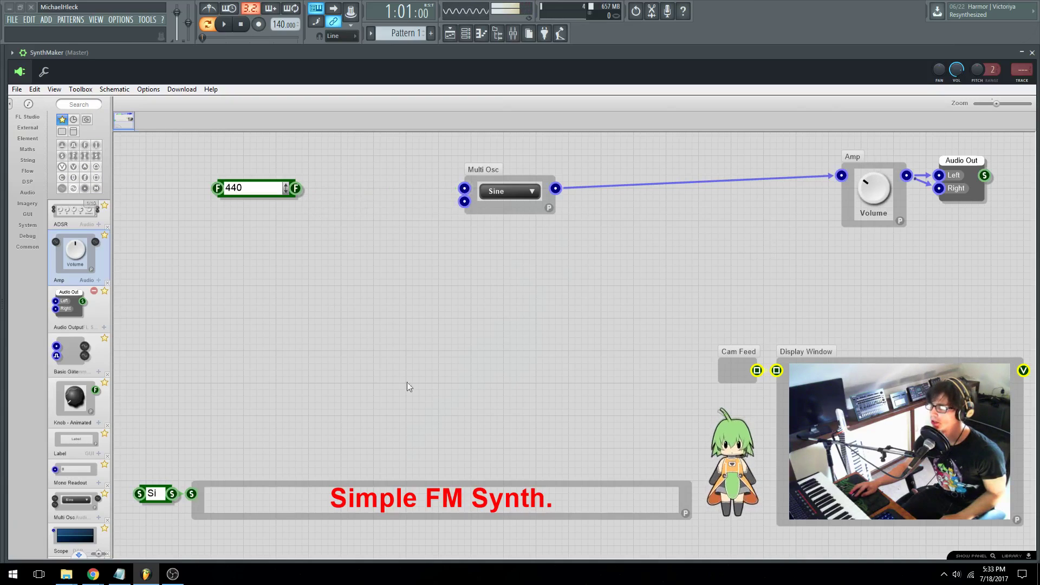
left_click_drag(70, 528, 861, 243)
left_click(565, 300)
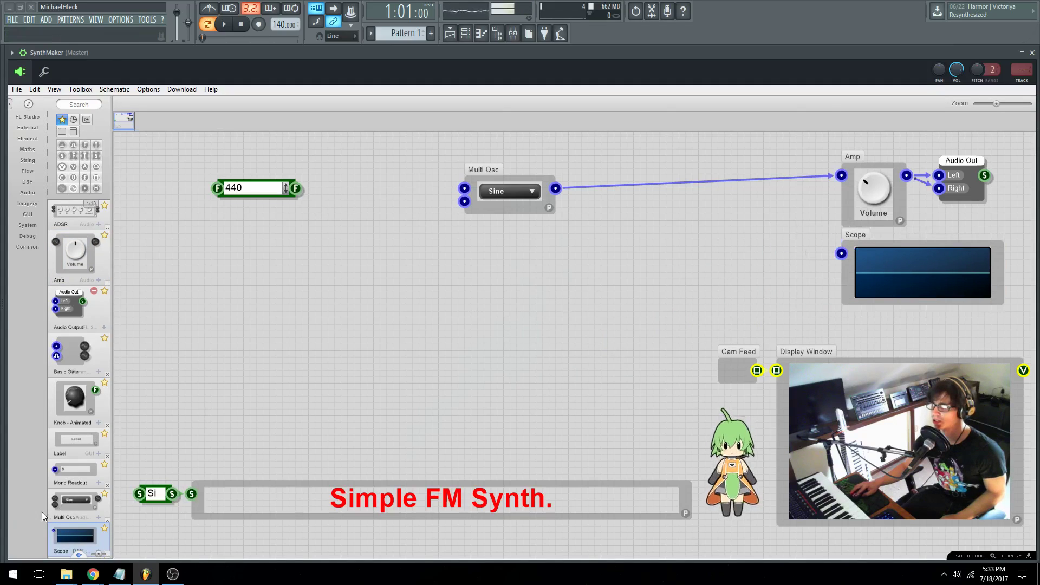
left_click_drag(73, 534, 481, 230)
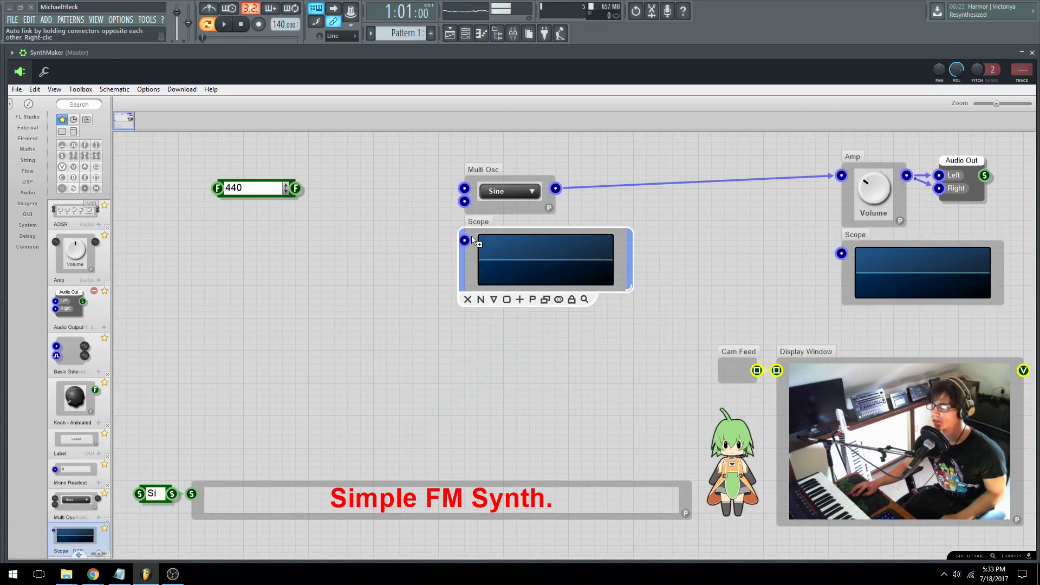
- Link the oscillator and Amp outputs to their respective scopes and reconnect the 440 box to the oscillator's frequency input
left_click(535, 222)
left_click_drag(555, 188, 466, 239)
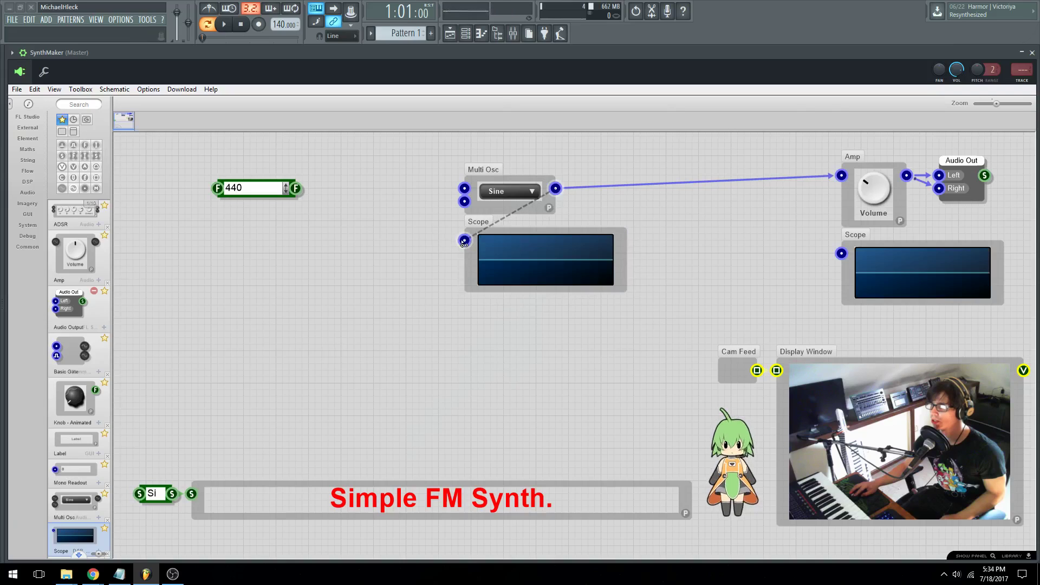
left_click(847, 254)
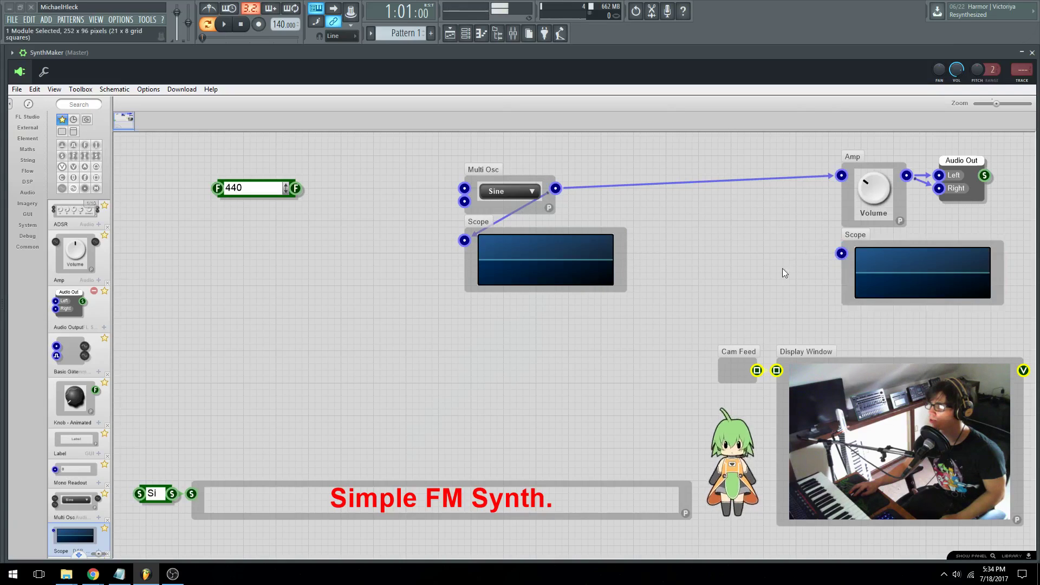
mouse_move(837, 252)
left_click_drag(905, 176, 841, 252)
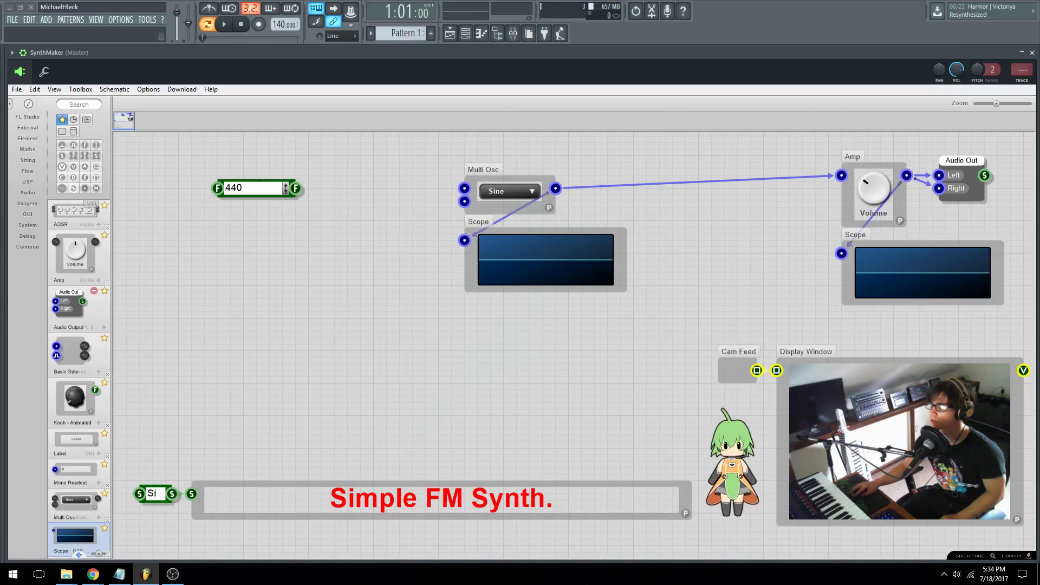
left_click_drag(295, 189, 465, 188)
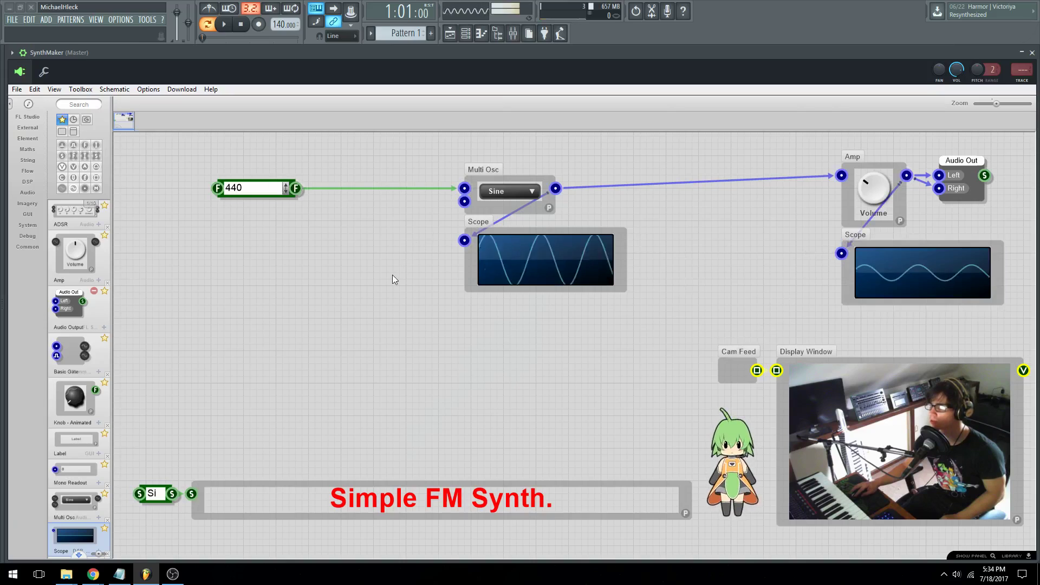
- Unlink the 440 box and move the Multi Osc with its Scope closer to that box
left_click_drag(359, 247, 373, 254)
left_click_drag(635, 341, 365, 148)
left_click_drag(488, 209, 371, 215)
- Add a Switch - Flick module below the oscillator's scope and link it to a new boolean box
left_click(88, 394)
scroll(79, 404, "down", 2)
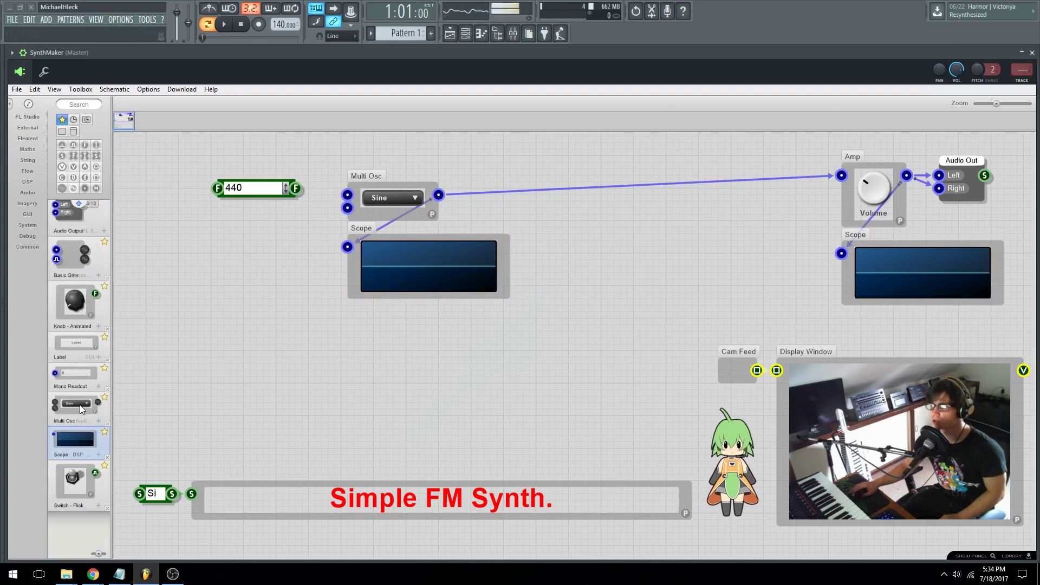
left_click_drag(69, 461, 447, 349)
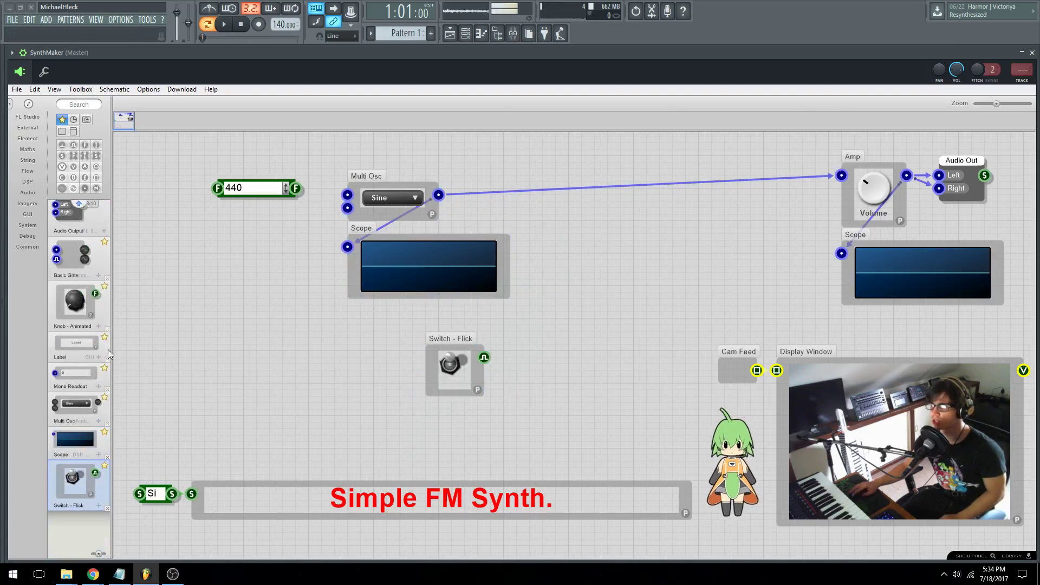
scroll(74, 308, "up", 2)
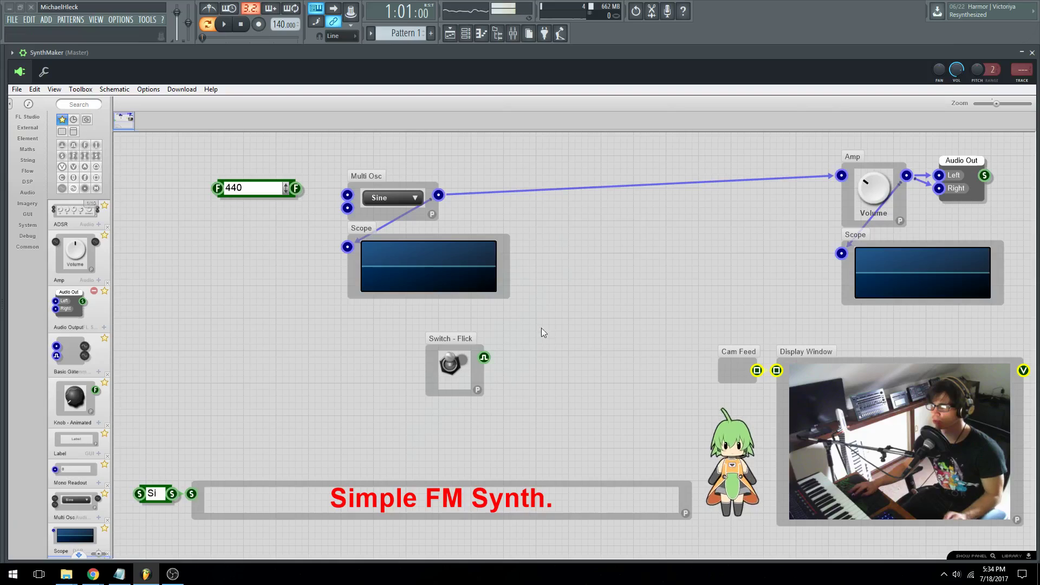
key("b")
mouse_move(549, 347)
left_mouse_down()
mouse_move(529, 367)
mouse_move(510, 358)
left_mouse_up()
- Place an ADSR module between the Multi Osc and the Amp, turn up its sustain and Amount, and check its properties
left_click_drag(76, 211, 613, 193)
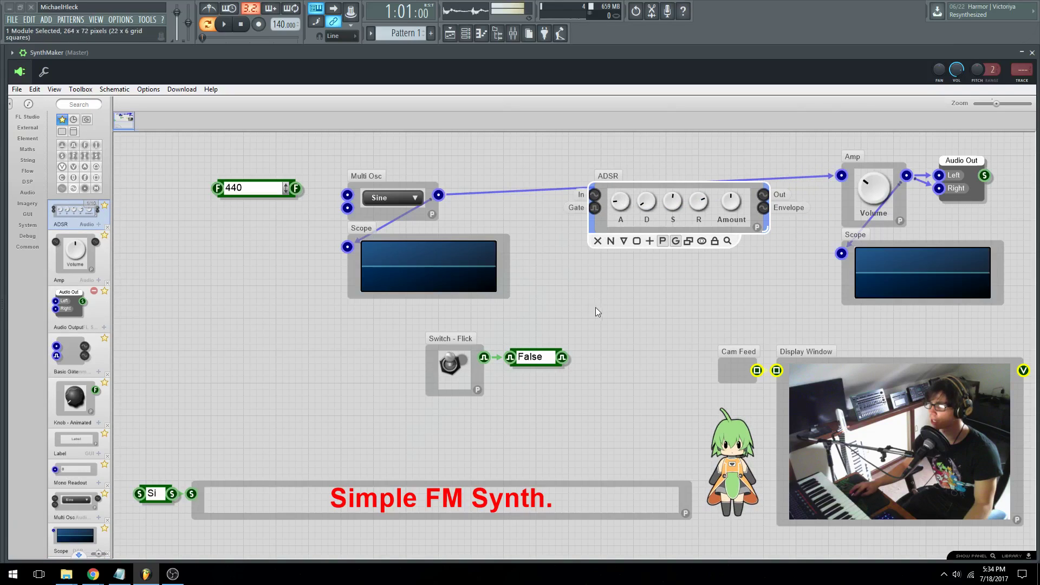
left_click(595, 311)
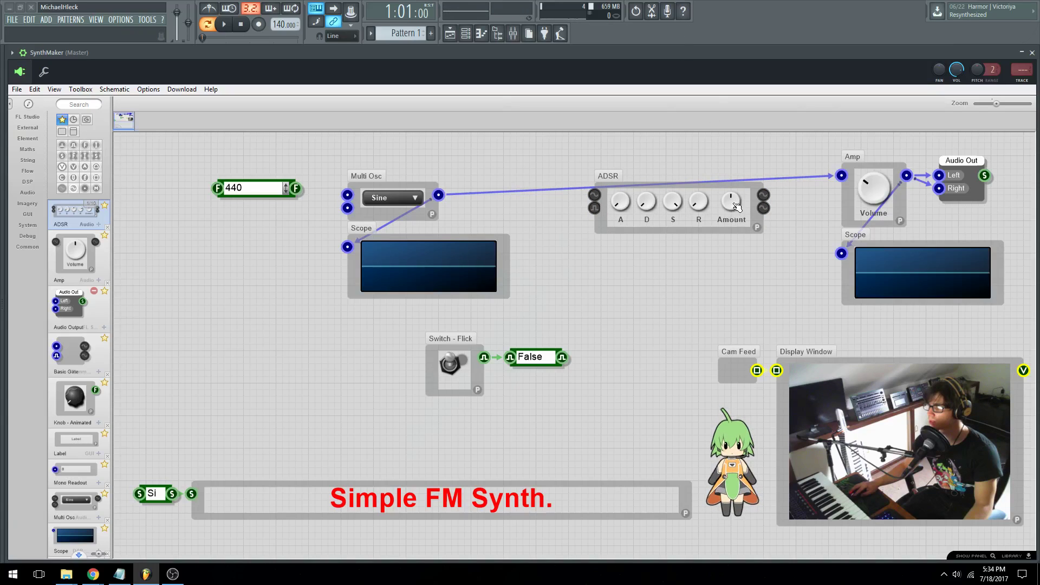
left_click(756, 227)
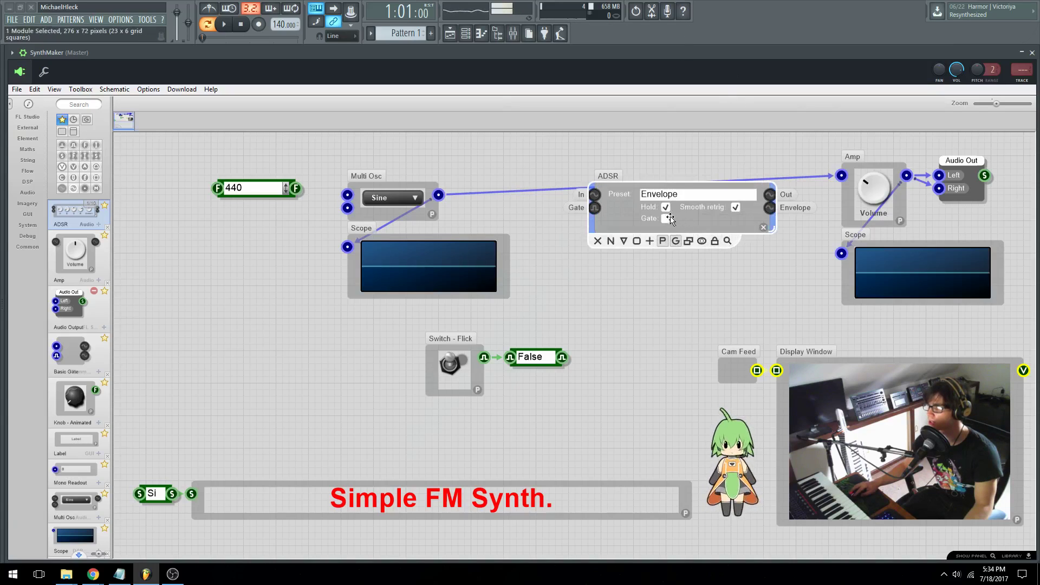
left_click(621, 302)
- Reroute the oscillator through the ADSR input and output into the Amp, with the boolean box driving the Gate
left_click_drag(841, 177, 506, 191)
left_click_drag(443, 197, 594, 195)
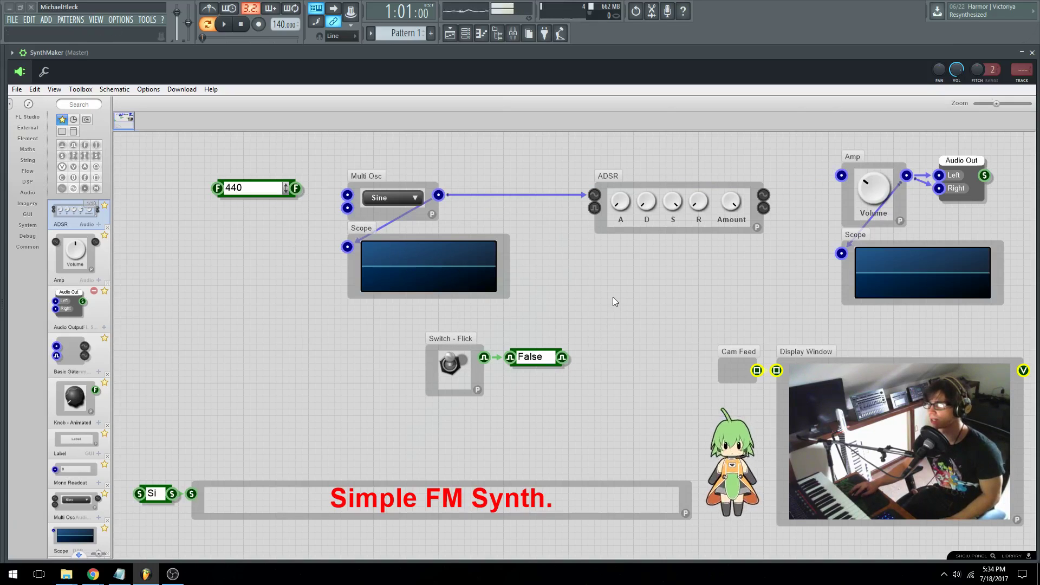
left_click_drag(562, 357, 594, 207)
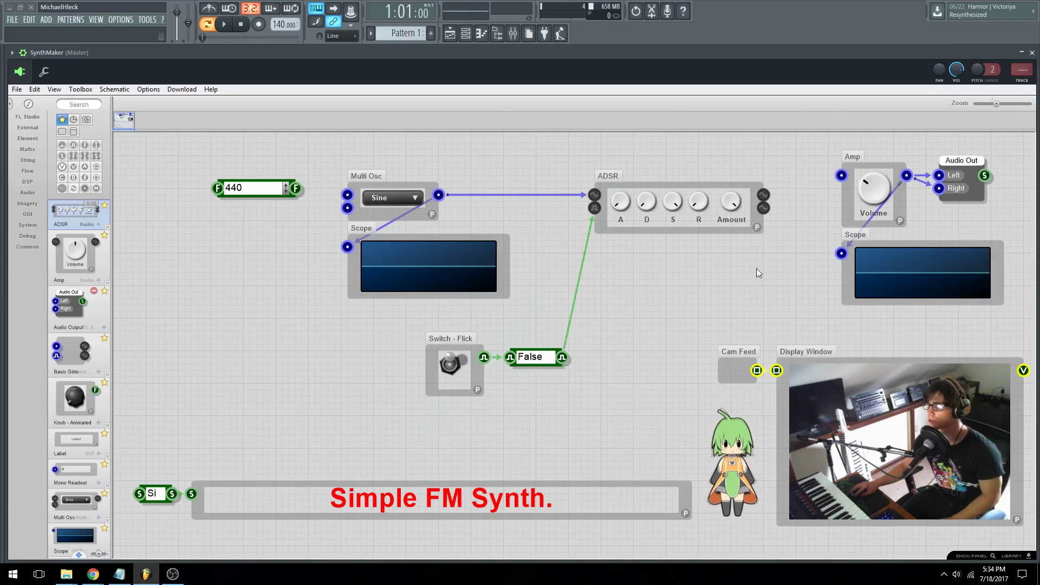
left_click_drag(764, 207, 841, 174)
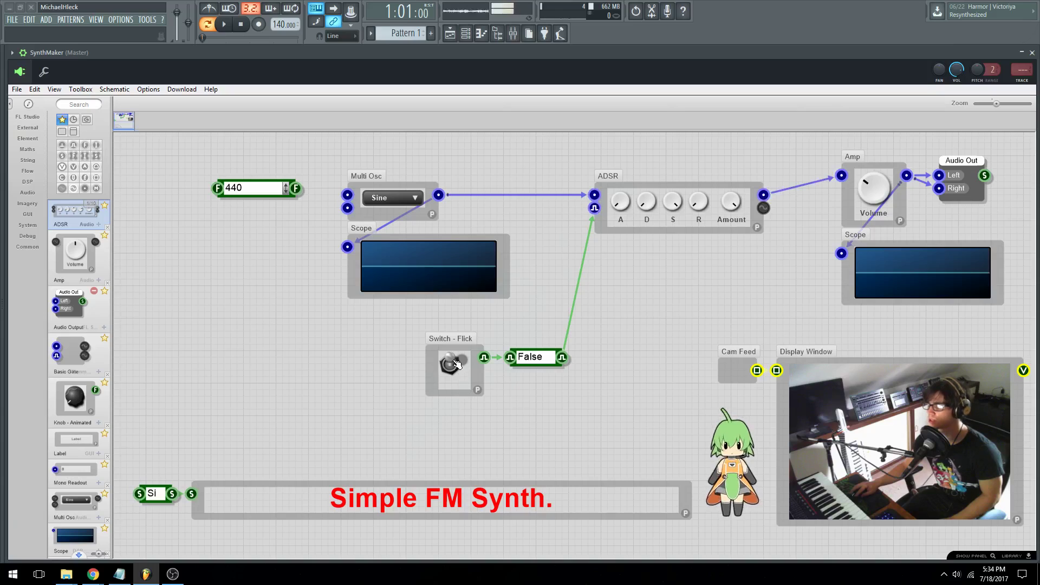
- Toggle the flick switch repeatedly to test the ADSR gate
left_click(456, 364)
left_click(457, 364)
left_click(456, 364)
left_click(457, 364)
left_click(457, 364)
left_click(456, 364)
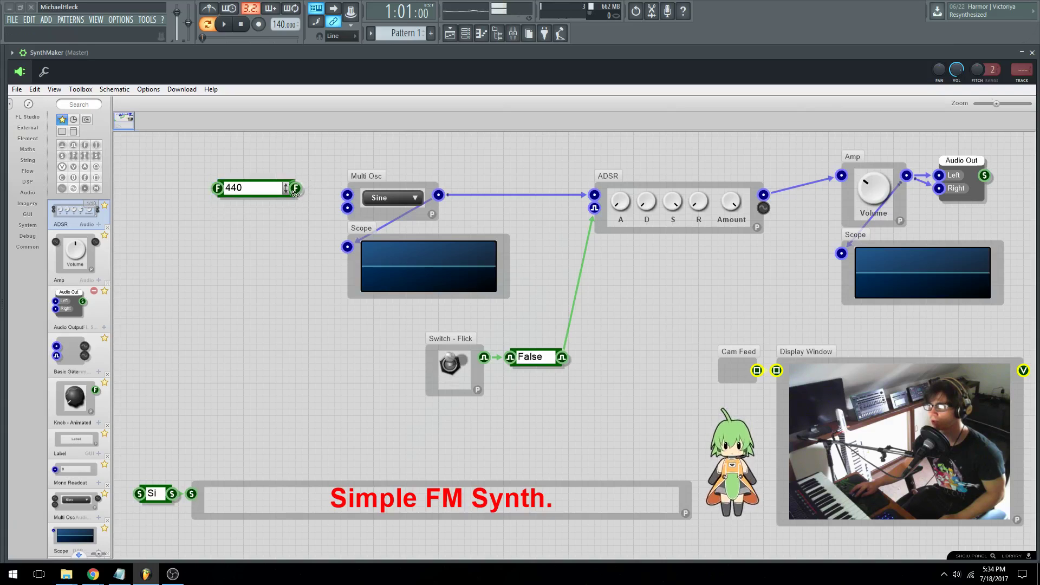
- Reconnect the 440 box to the oscillator's frequency input and flick the switch on and off to test the envelope
left_click_drag(331, 197, 347, 194)
left_click(458, 369)
left_click(459, 369)
left_click(458, 368)
left_click(458, 369)
left_click(458, 369)
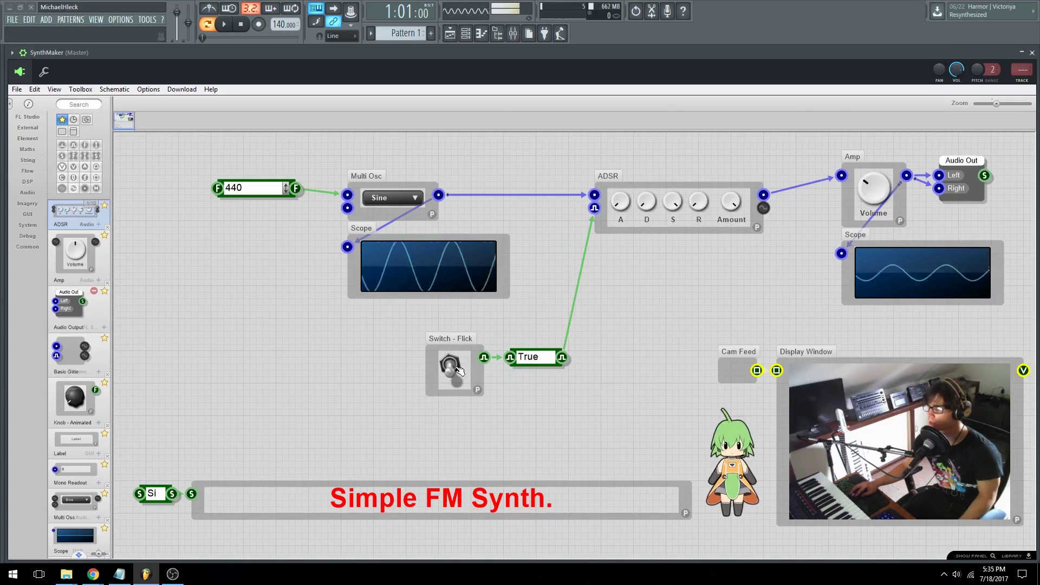
left_click(458, 368)
left_click(458, 369)
left_click(458, 369)
- Move the flick switch and its boolean box together farther below the oscillator's scope
left_click_drag(543, 400, 332, 307)
left_click_drag(478, 378, 518, 417)
left_click_drag(548, 329, 145, 155)
left_click(144, 262)
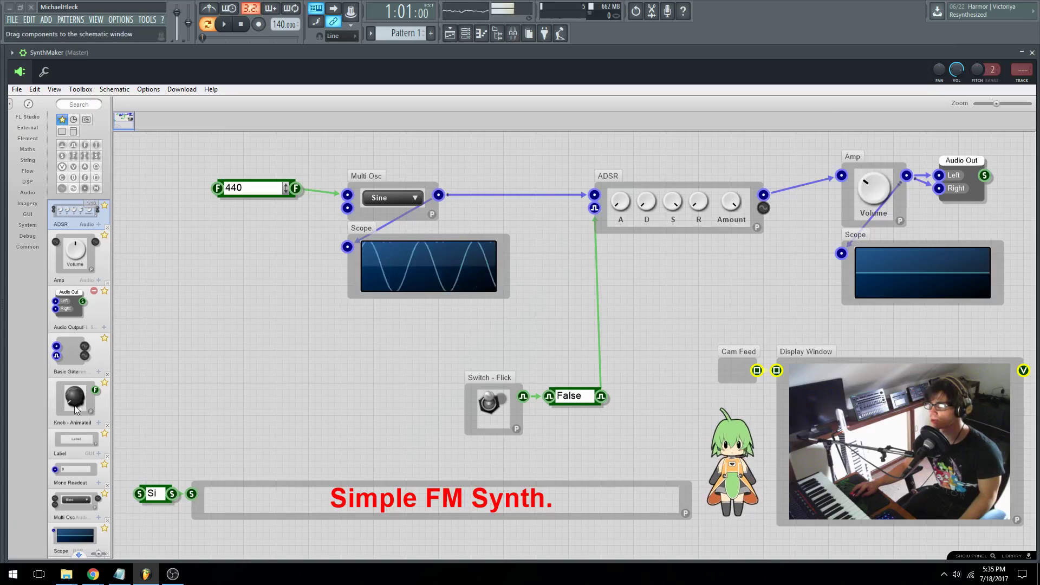
- Add a Knob - Animated module linked to the frequency box, set its Max to 880, and try the flick switch
left_click_drag(76, 404, 218, 188)
left_click(279, 253)
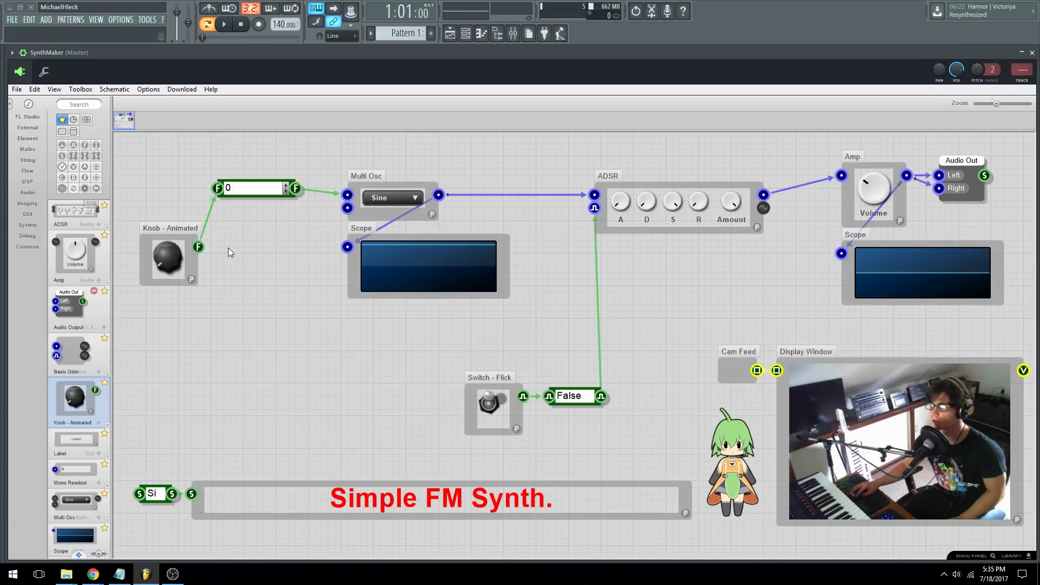
left_click(191, 278)
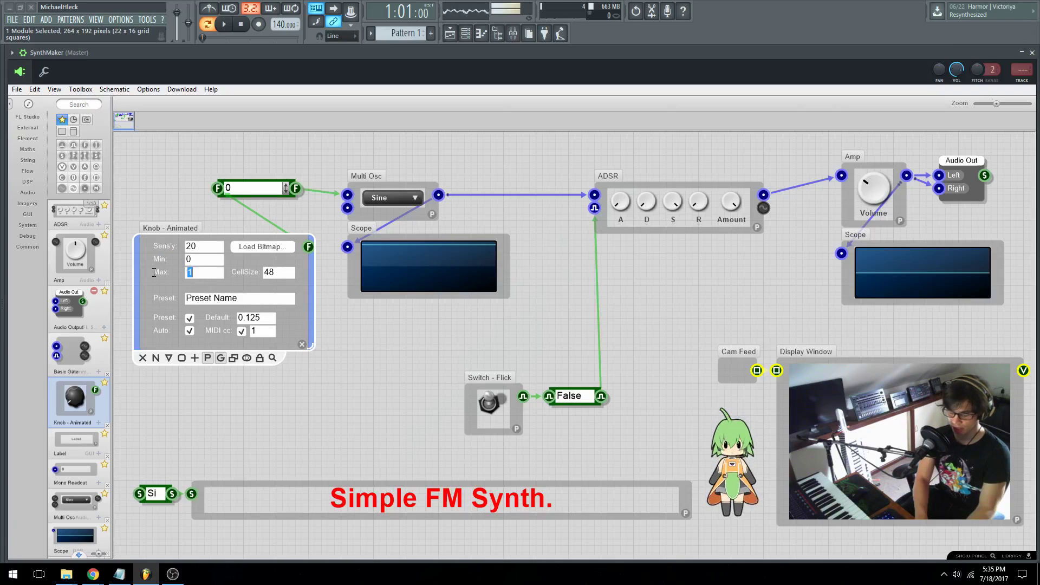
type("880")
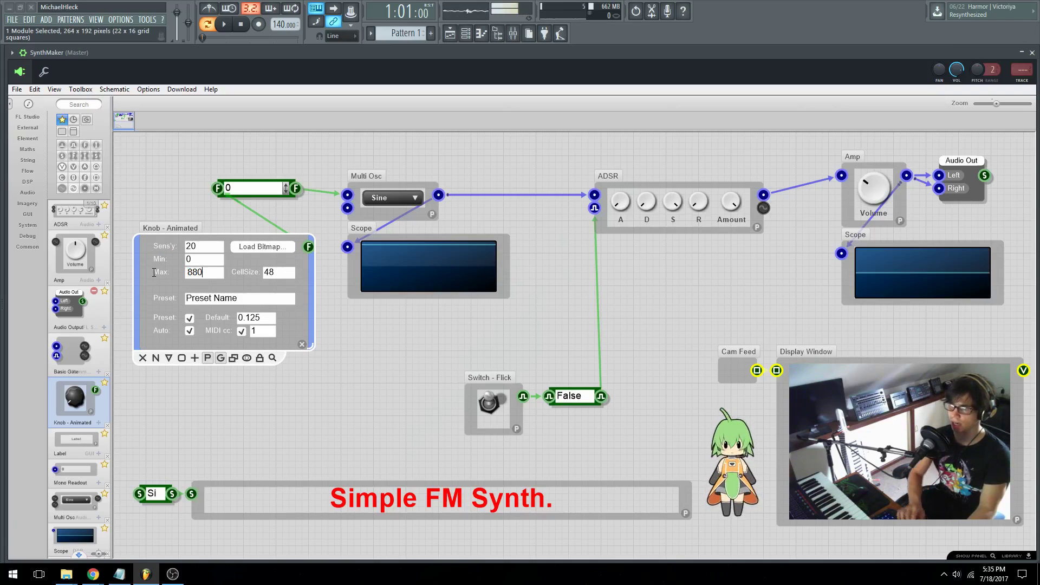
left_click(153, 164)
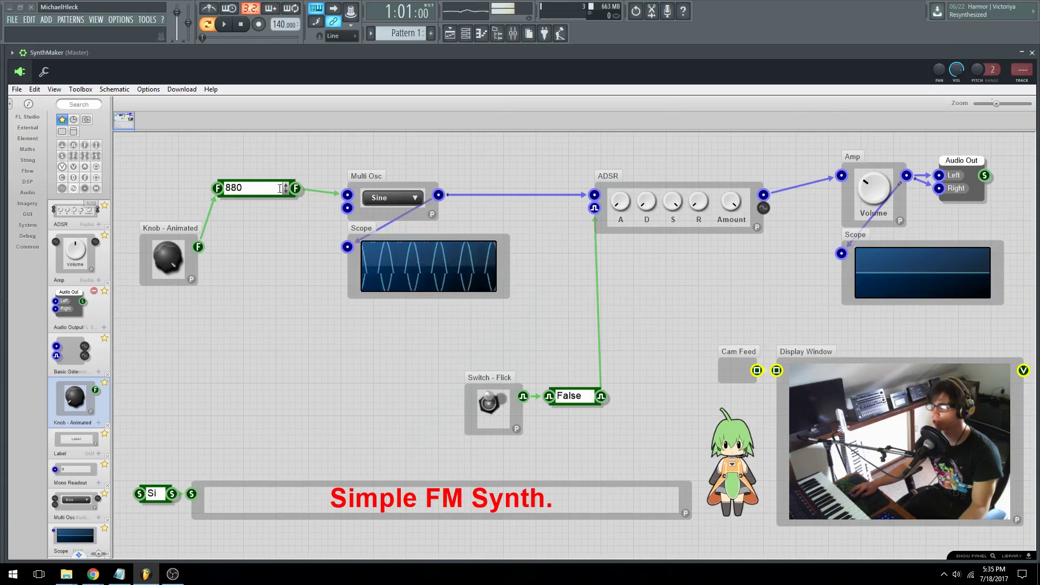
left_click(495, 410)
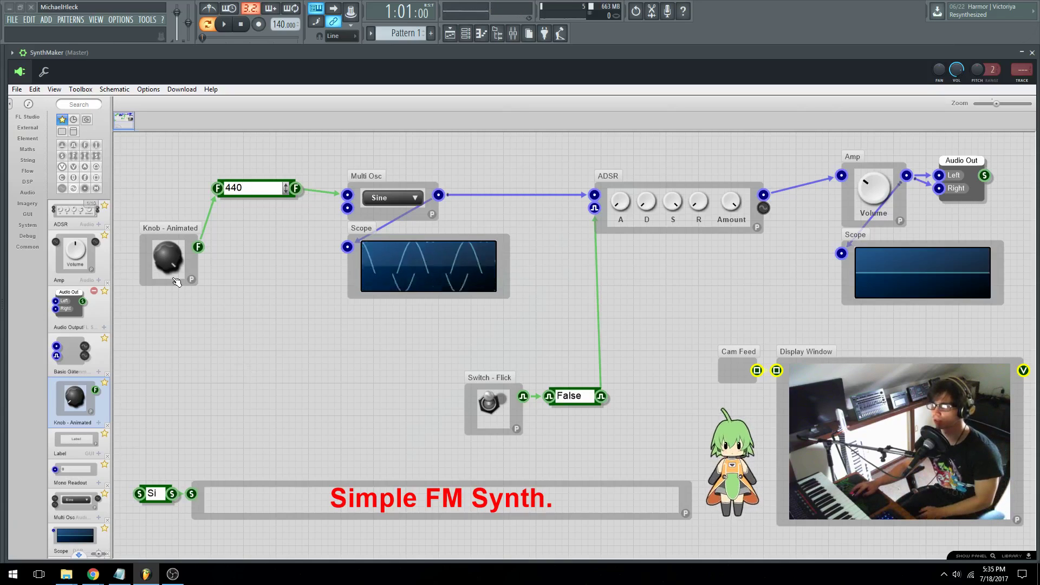
- Line up the frequency knob beside the 440 box, and shift the Multi Osc with its scope into line with them
left_click_drag(163, 280, 153, 222)
left_click(277, 408)
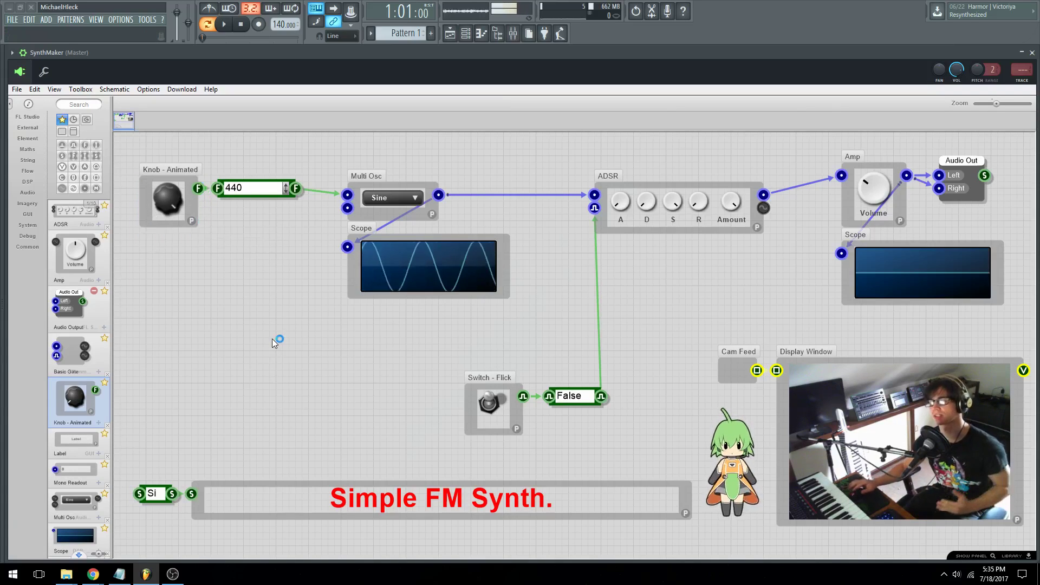
left_click_drag(538, 318, 304, 154)
left_click_drag(398, 211, 386, 205)
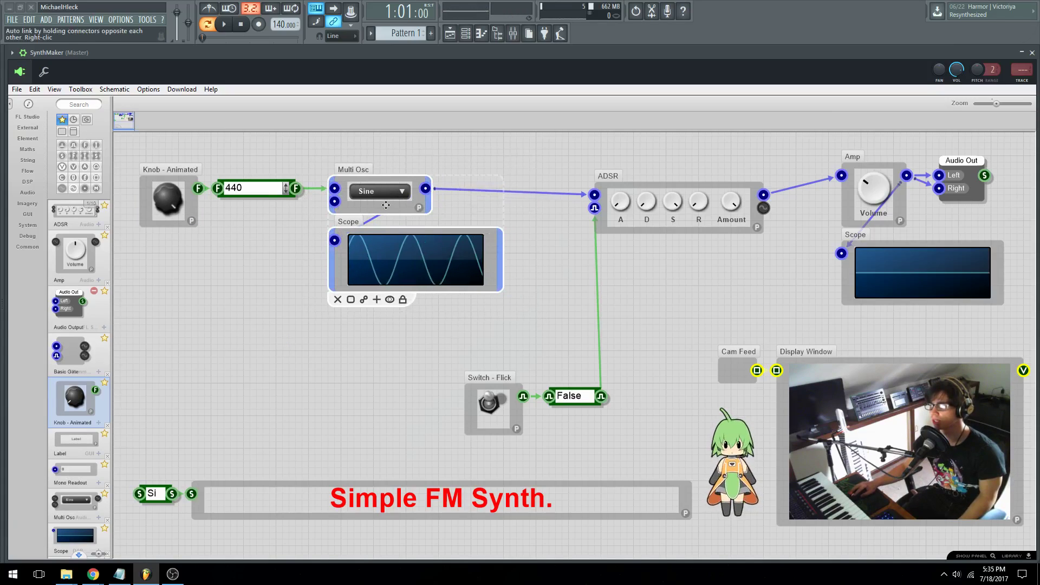
left_click(403, 302)
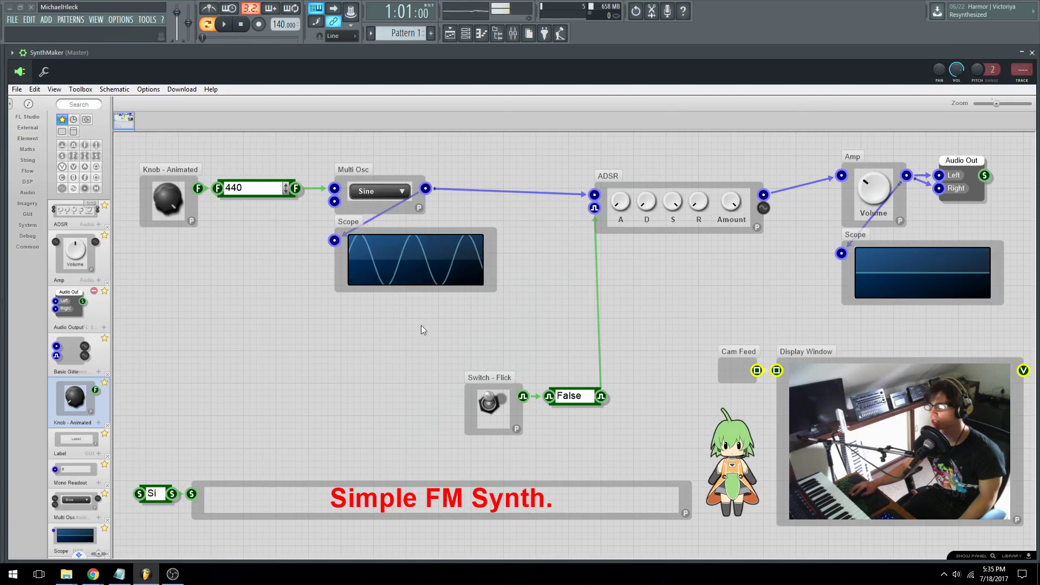
- Move the flick switch and its boolean box farther from the oscillator's scope, and bend the gate link outward
left_click_drag(620, 450, 621, 450)
left_click_drag(493, 408, 532, 435)
left_click_drag(665, 367, 666, 366)
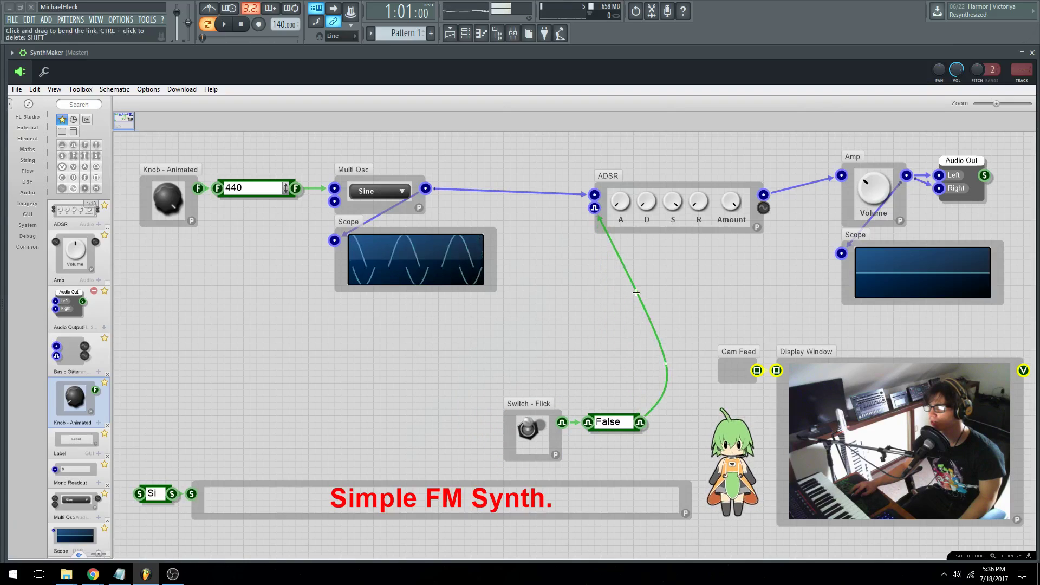
- Duplicate the frequency knob, 440 box, Multi Osc and scope, and place the copies directly below the originals
left_click_drag(534, 347, 132, 162)
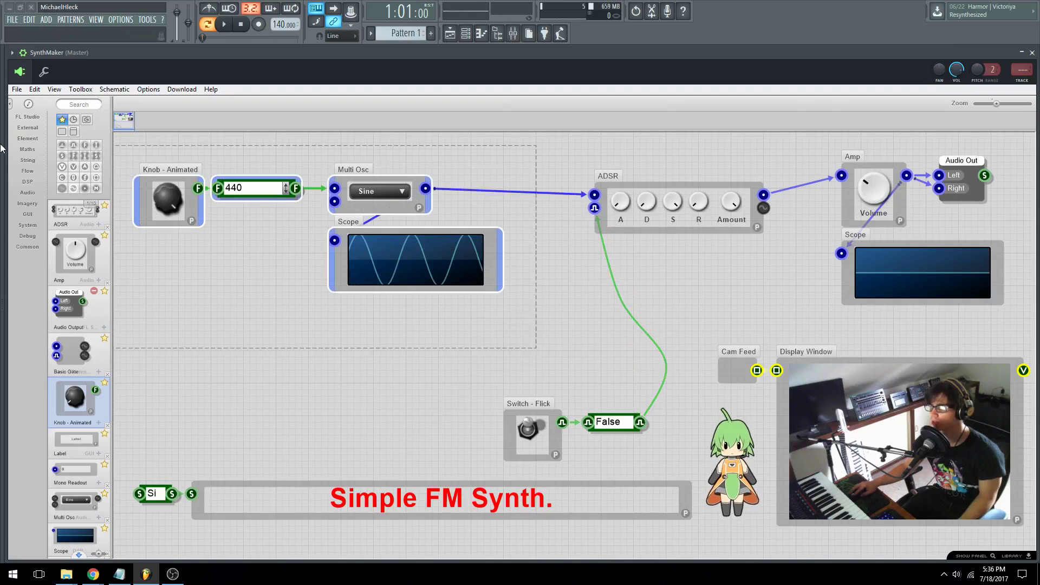
right_click(204, 221)
left_click(233, 243)
right_click(301, 336)
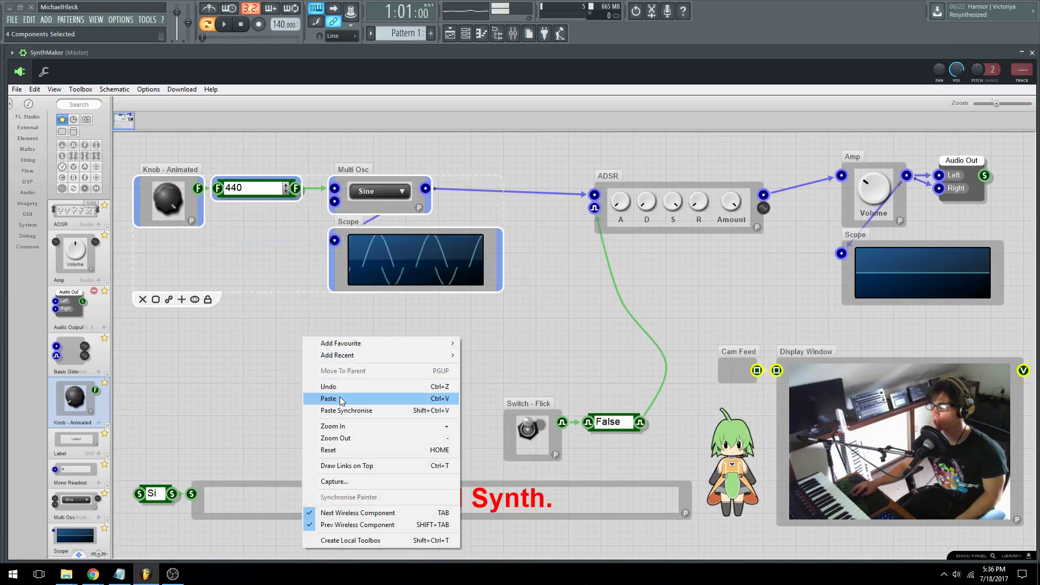
left_click(325, 396)
left_click_drag(330, 376, 335, 416)
left_click(537, 333)
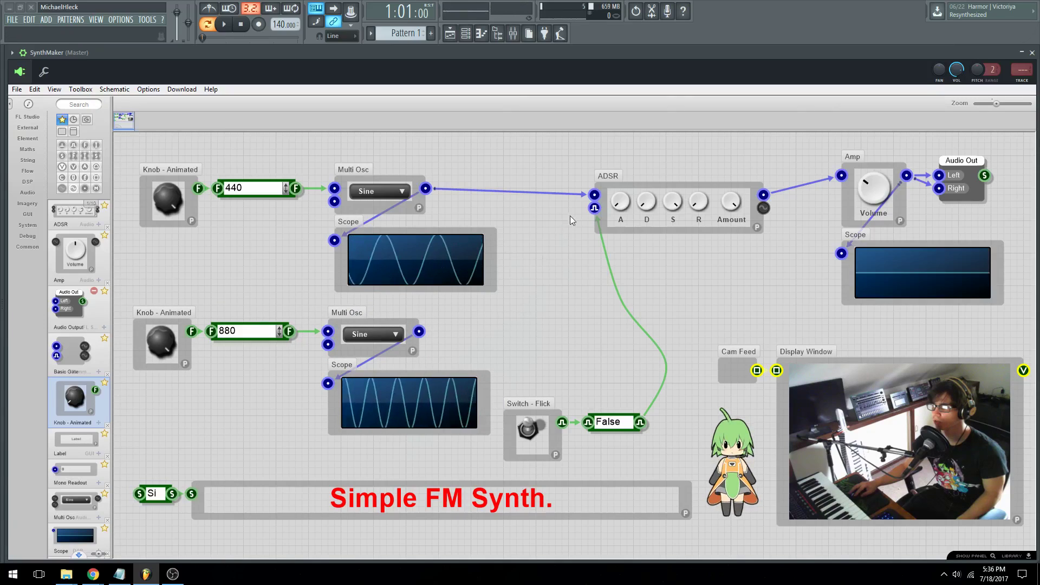
- Feed the ADSR from the lower oscillator instead of the upper one, and flick the switch on to test it
left_click(584, 195, "ctrl")
left_click_drag(419, 331, 594, 195)
left_click(528, 428)
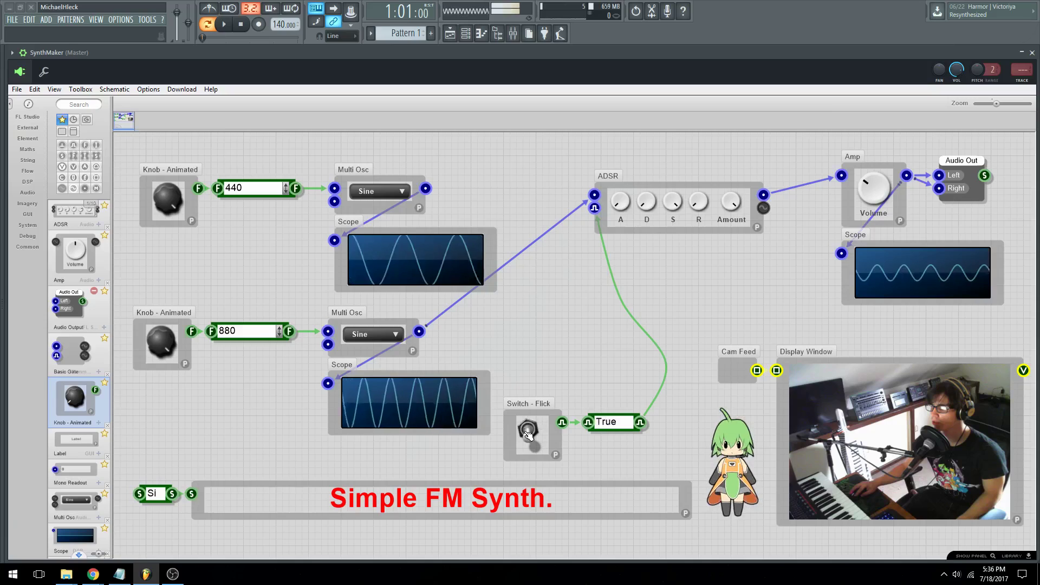
- Reconnect the upper oscillator to the ADSR's audio input, and toggle the flick switch to test both oscillators mixed together
left_click_drag(425, 188, 594, 194)
left_click(528, 431)
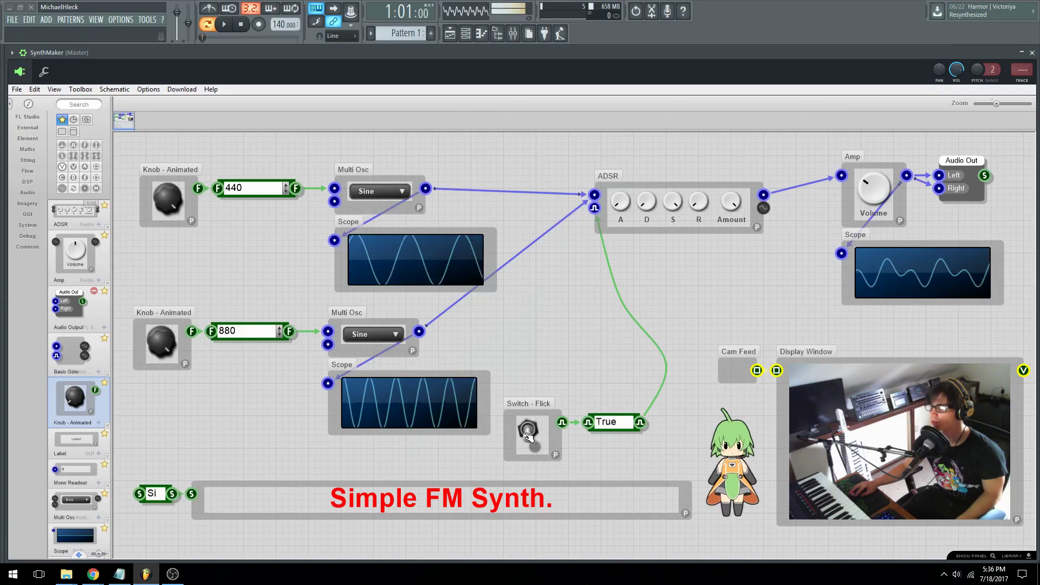
left_click(529, 436)
left_click(528, 436)
left_click(528, 433)
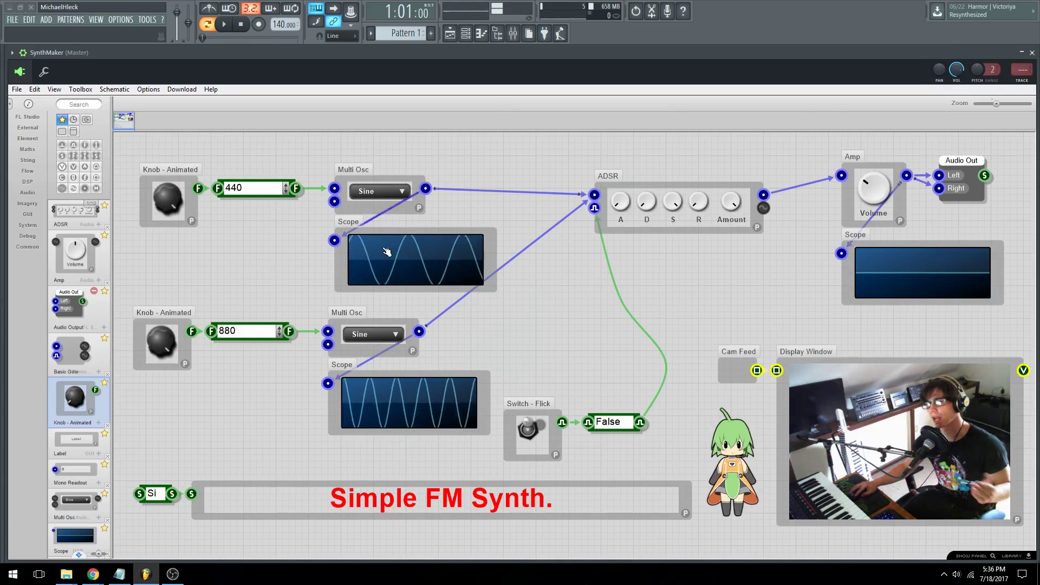
left_click(527, 428)
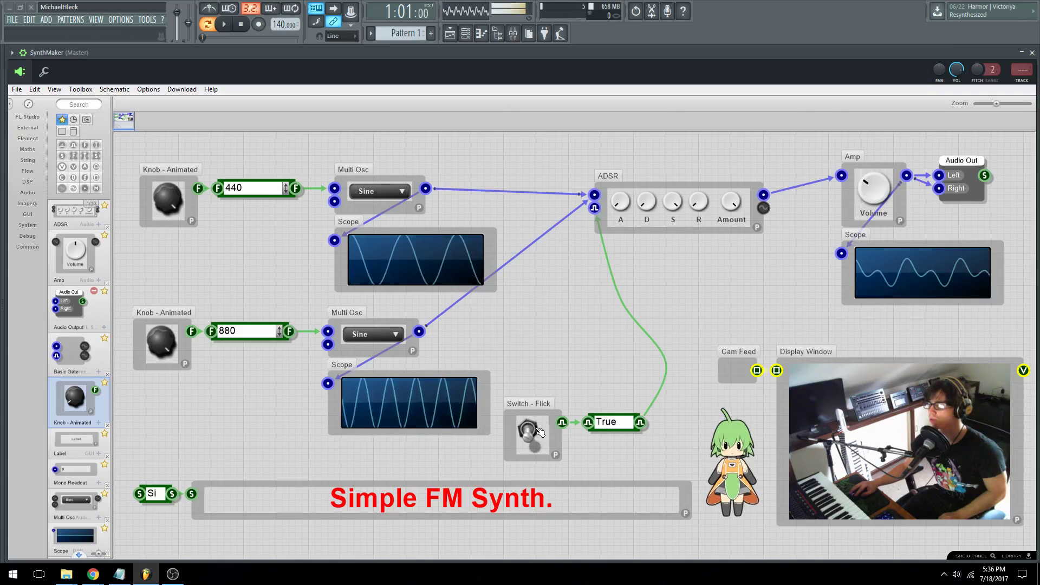
left_click(527, 427)
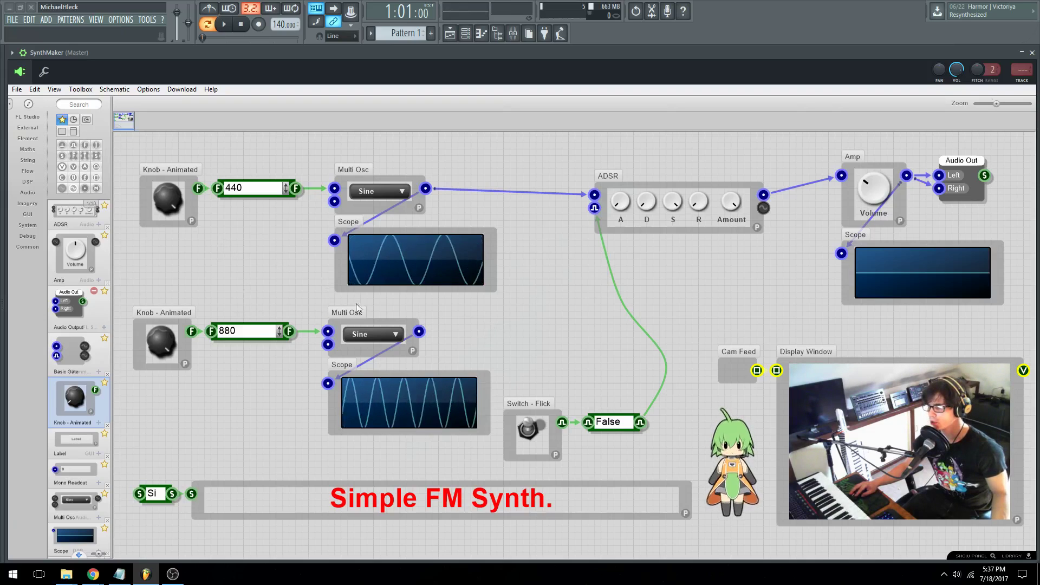
- Inspect the lower oscillator's output values with a temporary Mono Readout module, and delete the readout
left_click_drag(76, 469, 488, 335)
left_click(557, 390)
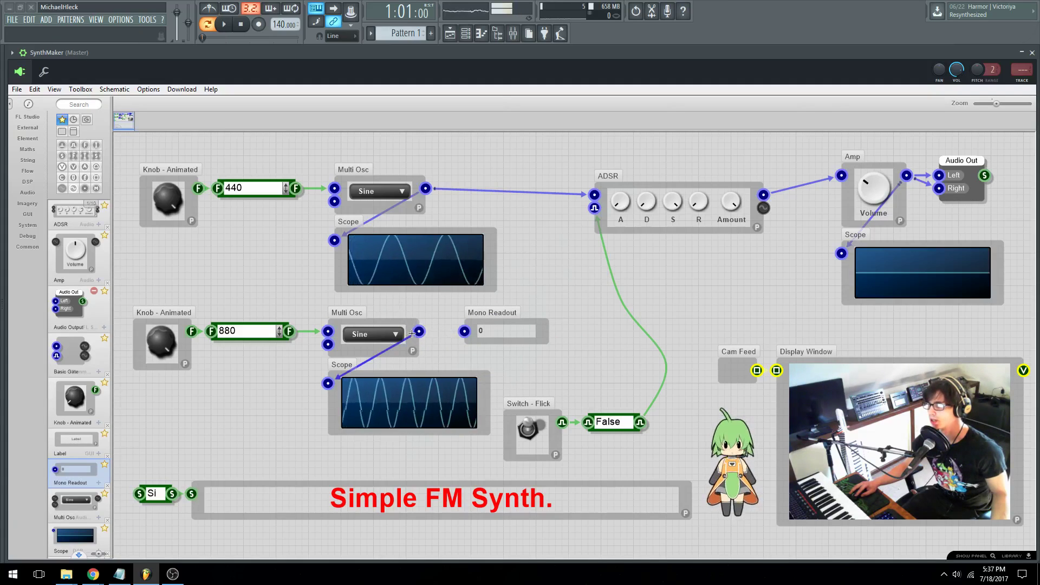
left_click_drag(419, 331, 464, 331)
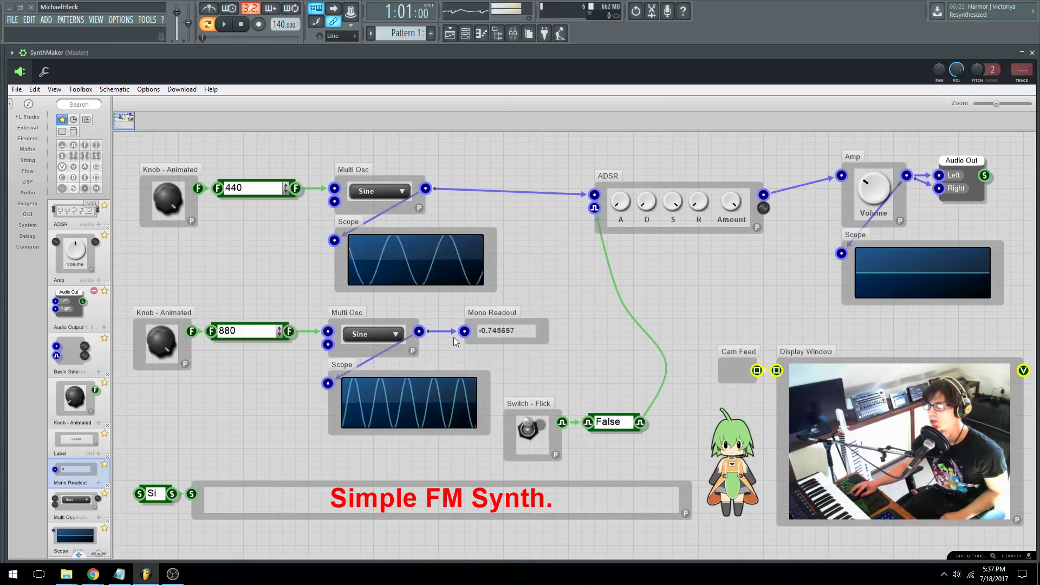
left_click_drag(472, 343, 540, 377)
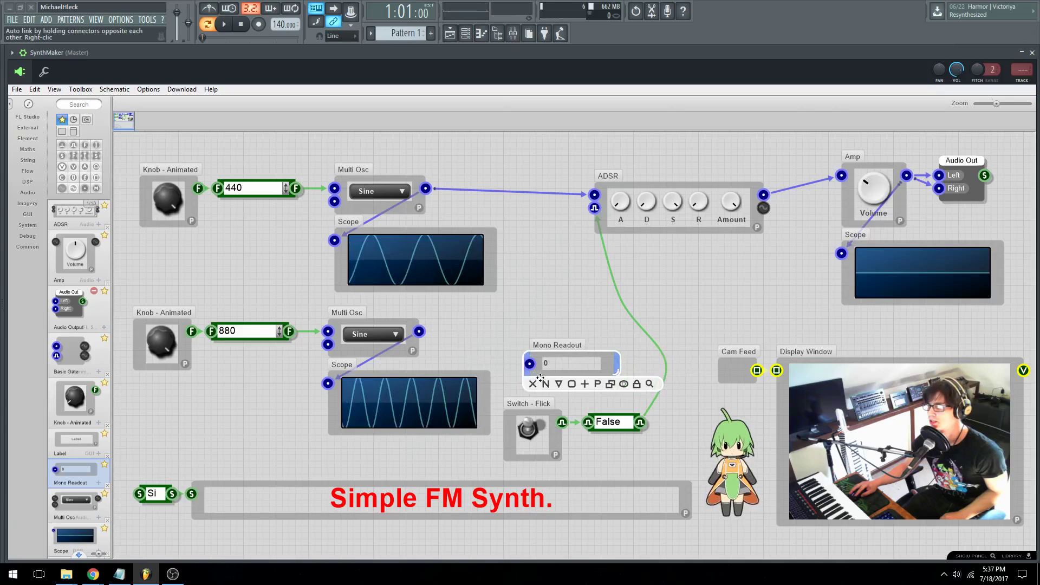
left_click(533, 384)
- Add an Amp module beside the lower oscillator, name it Mult, and set its Max to 4000
left_click_drag(67, 269, 541, 311)
left_click(528, 314)
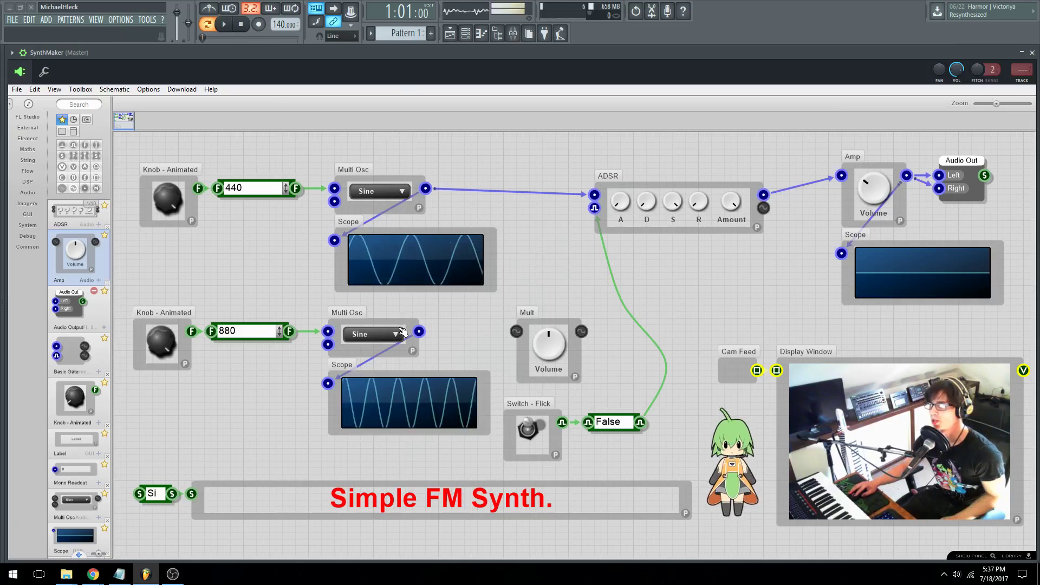
left_click(575, 377)
double_click(588, 360)
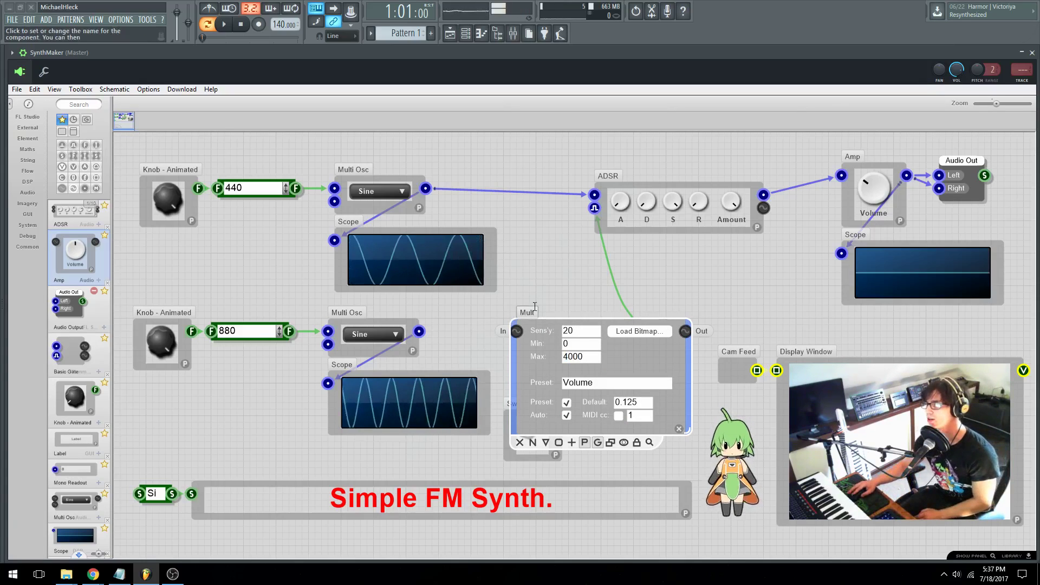
left_click(559, 268)
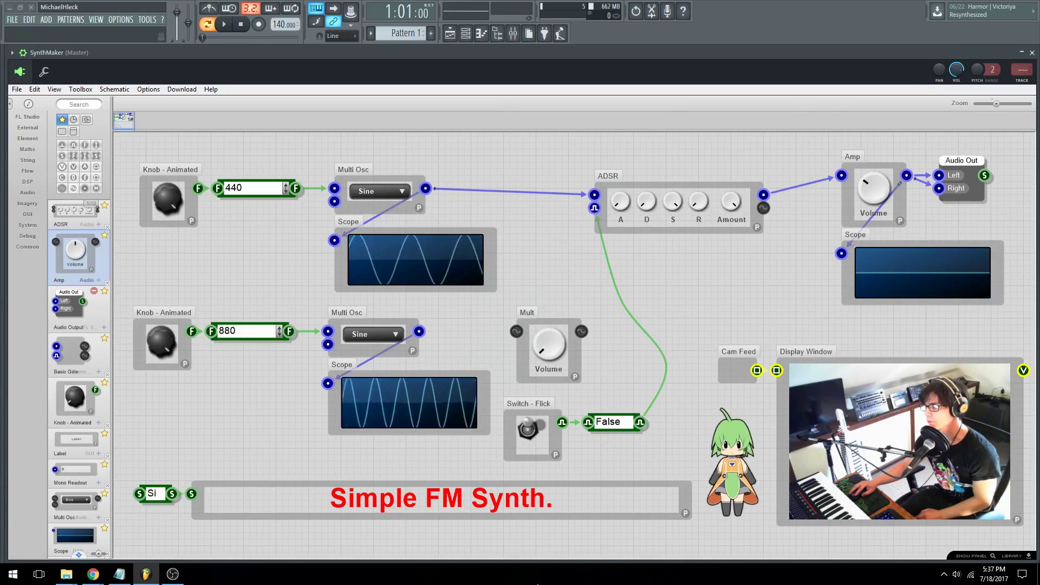
- Link the lower oscillator through Mult to the upper oscillator's frequency input, and curve the link around the upper scope
left_click_drag(513, 335, 516, 332)
left_click_drag(585, 333, 389, 211)
left_click_drag(340, 187, 334, 188)
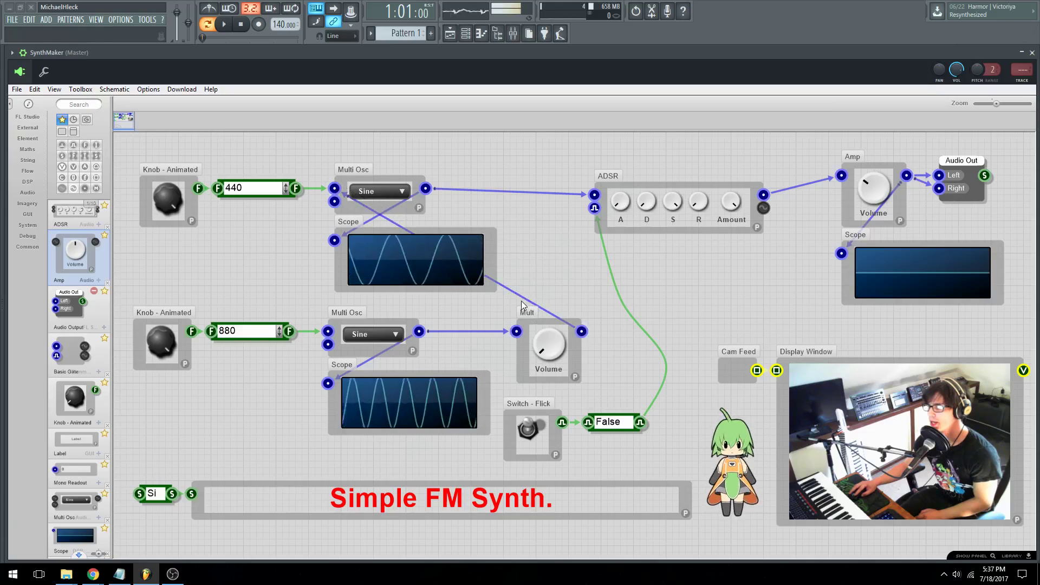
left_click_drag(558, 317, 563, 286)
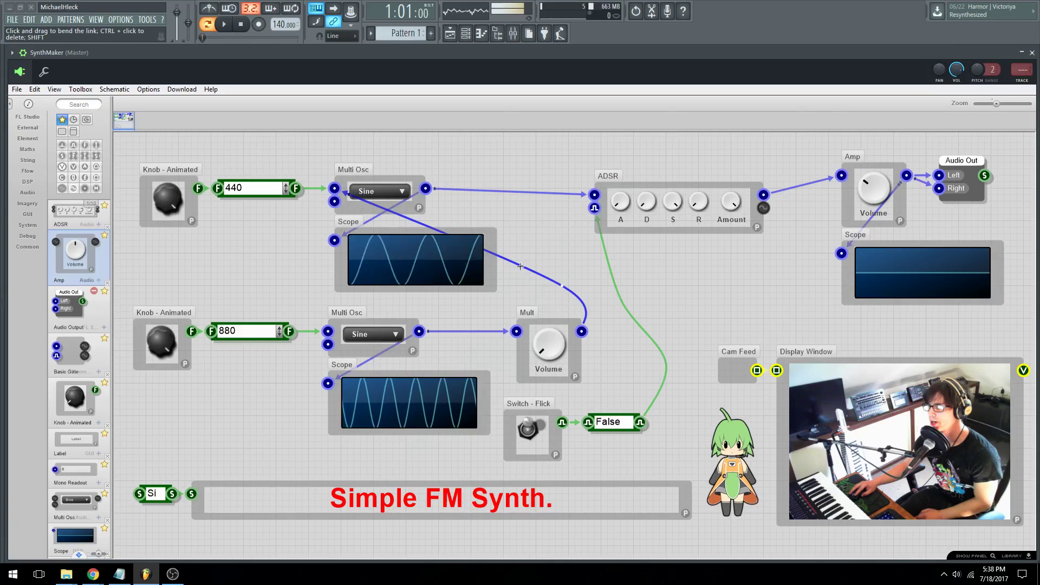
left_click_drag(326, 297, 325, 299)
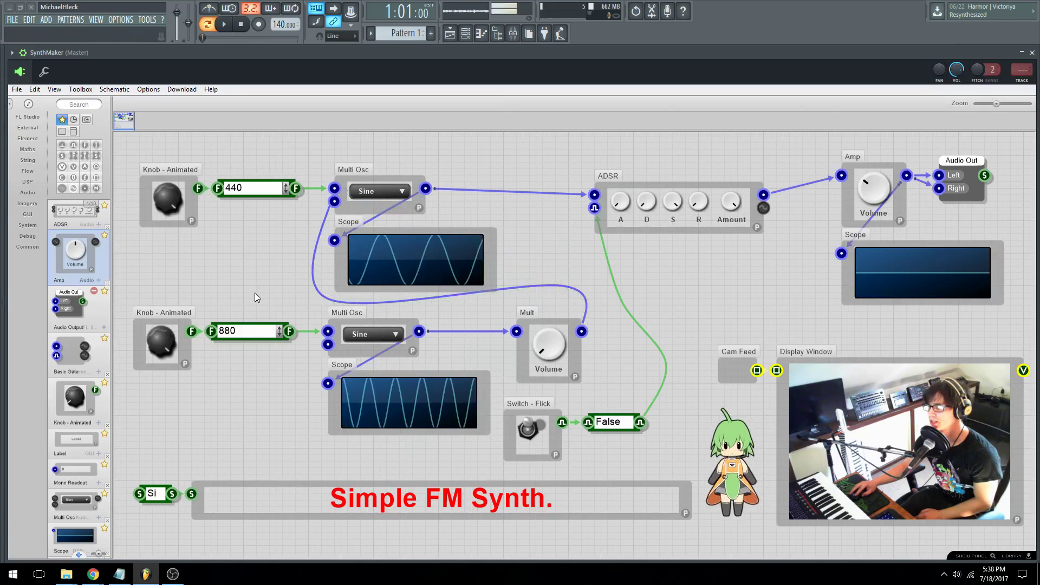
- Test the frequency modulation with the gate on by varying the Mult volume and the lower frequency up to 707.667, and switch the gate off
left_click(528, 431)
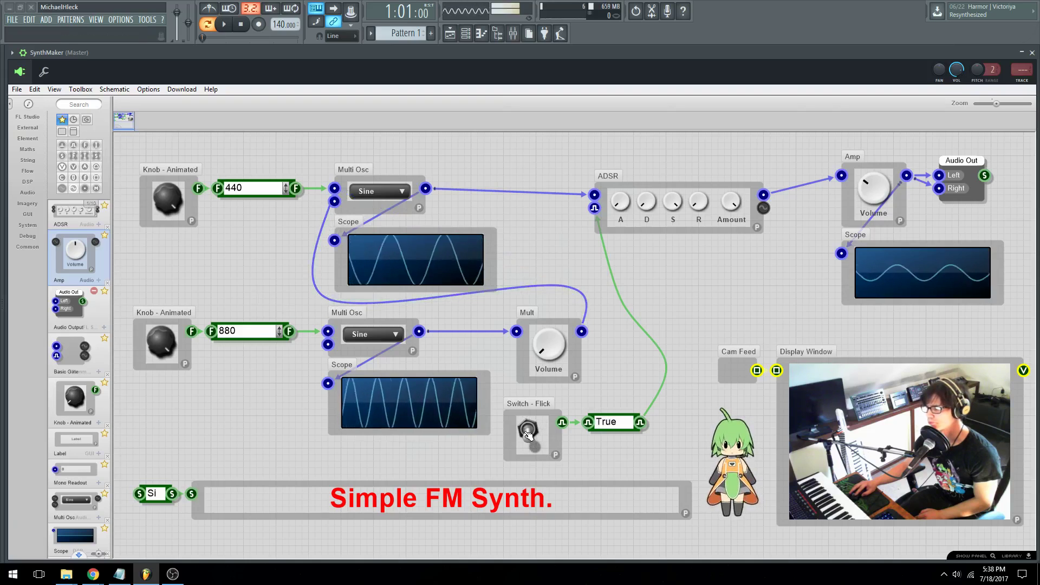
left_click_drag(549, 344, 561, 257)
left_click_drag(160, 340, 138, 397)
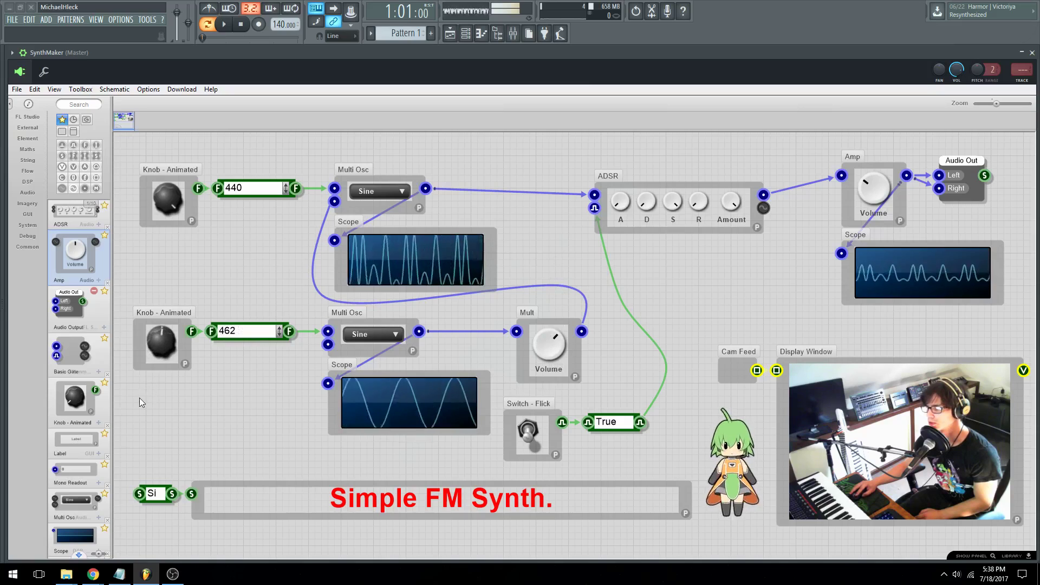
left_click_drag(548, 346, 541, 437)
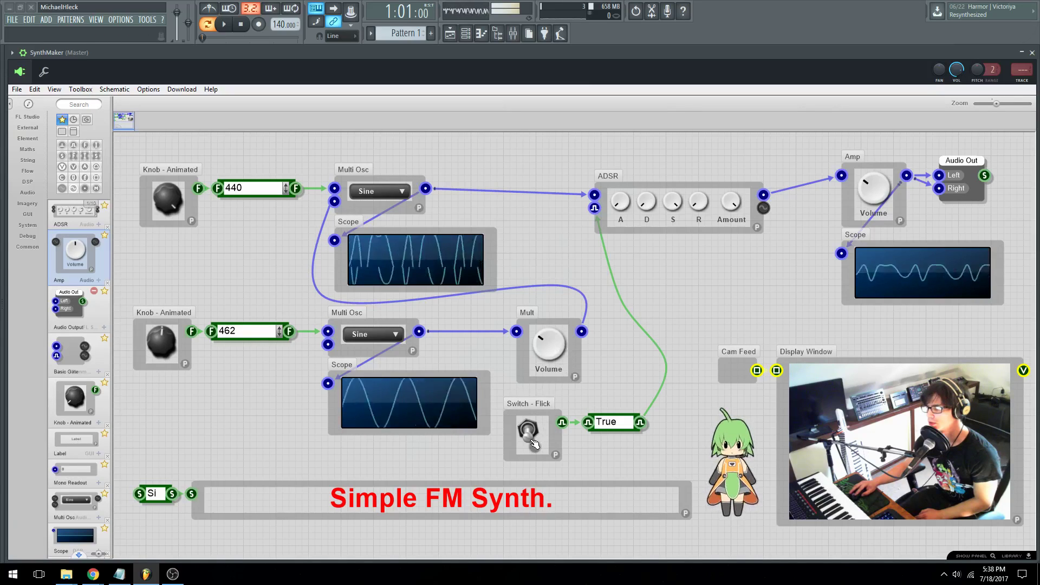
left_click_drag(161, 341, 170, 304)
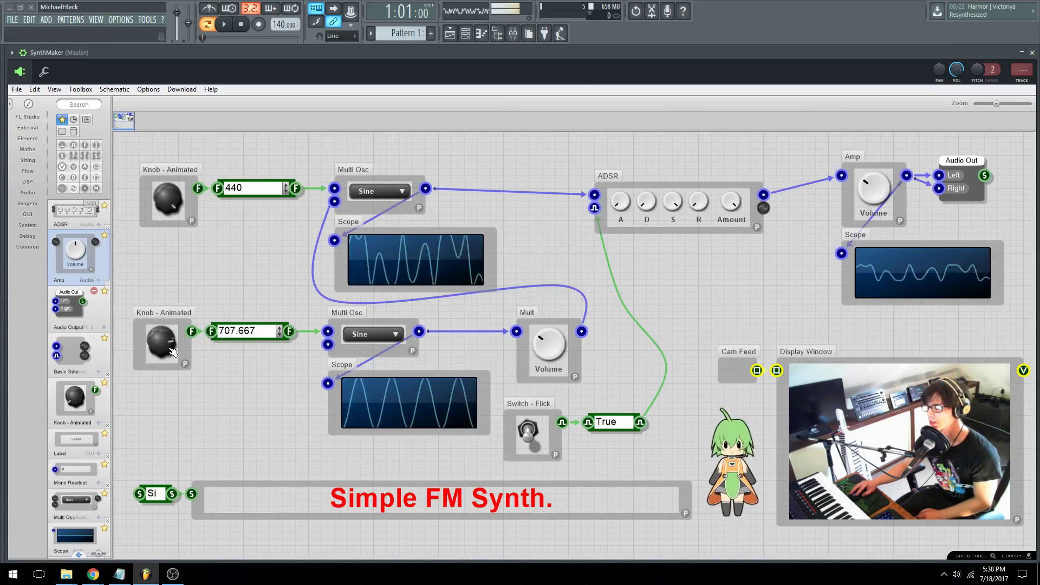
left_click_drag(561, 360, 536, 433)
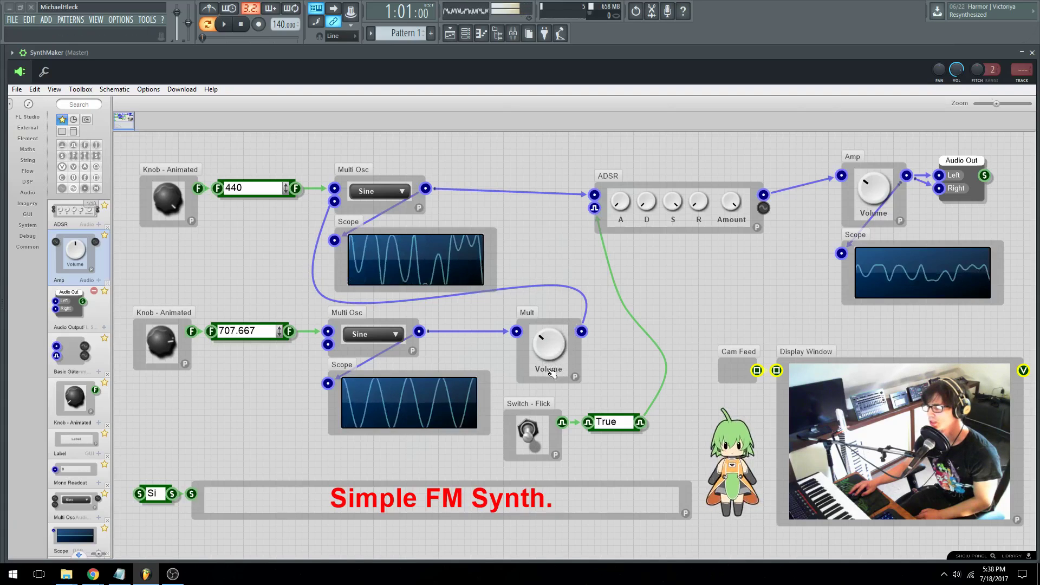
left_click(528, 431)
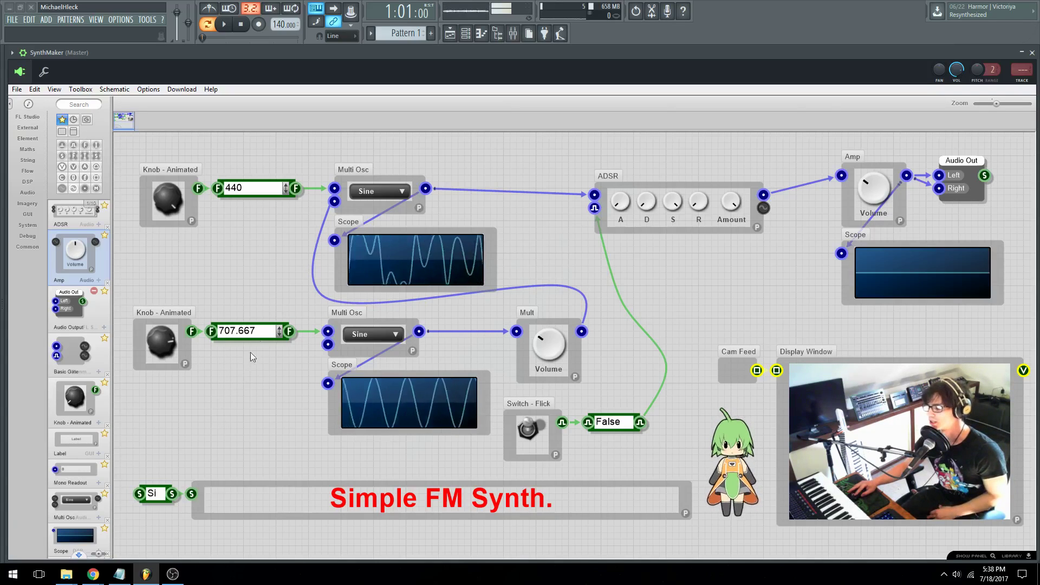
- Set the lower oscillator's frequency to 1 and flick the switch on to hear the slow modulation
double_click(265, 329)
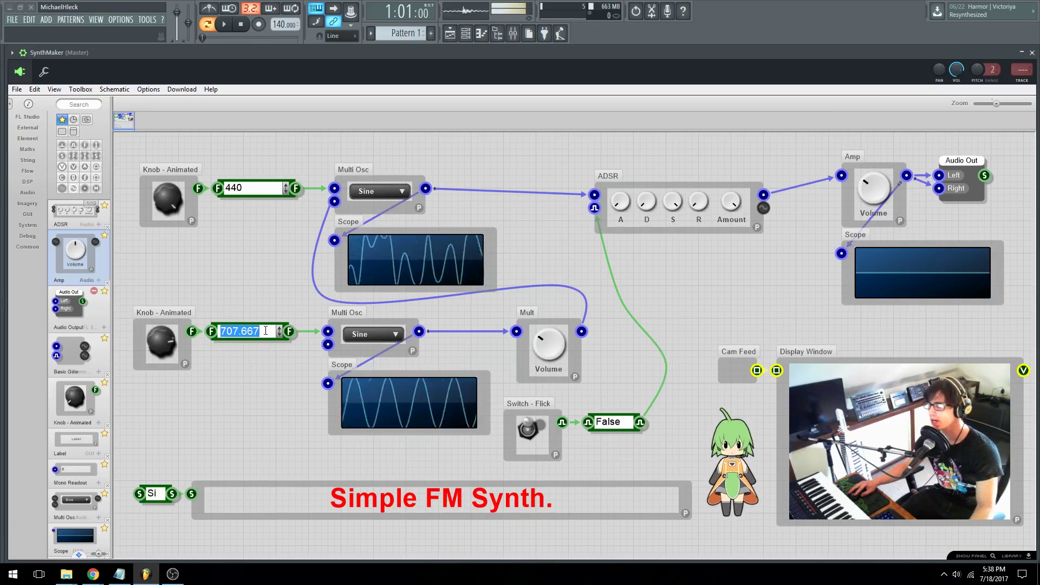
type("1")
key("Return")
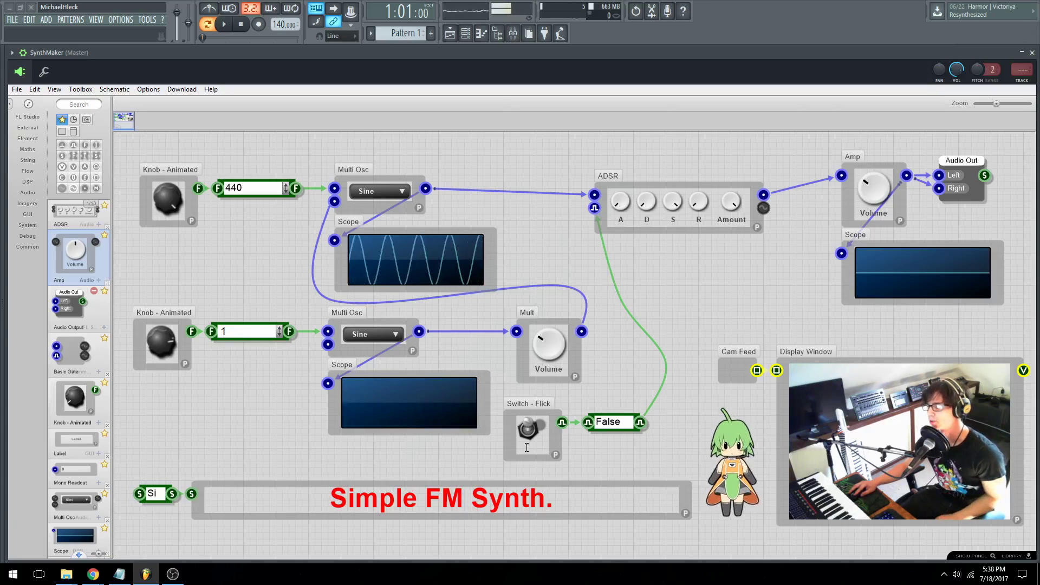
left_click(536, 433)
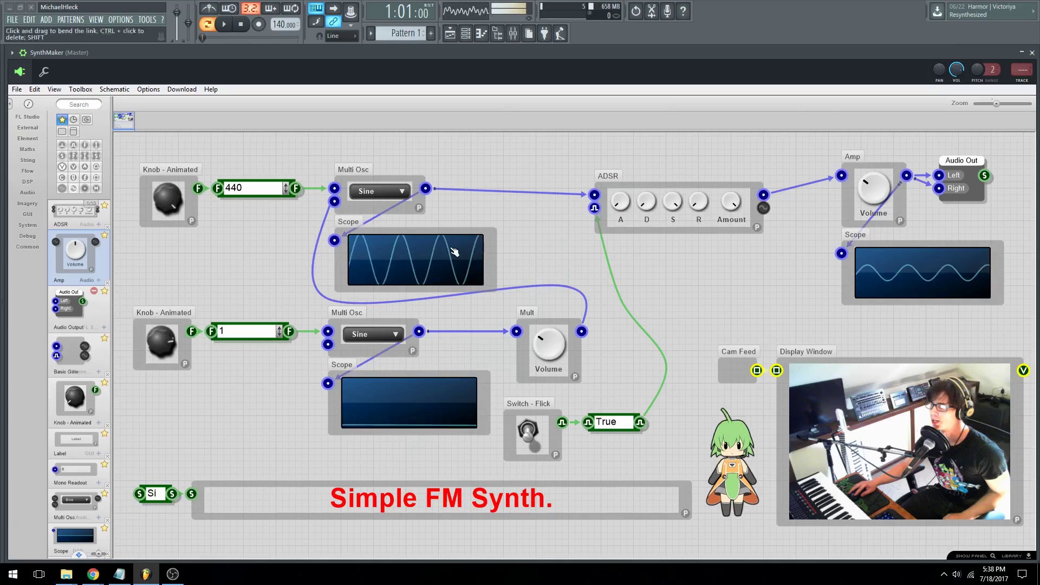
- Set the lower oscillator's frequency to 2 while the gate is on
double_click(223, 330)
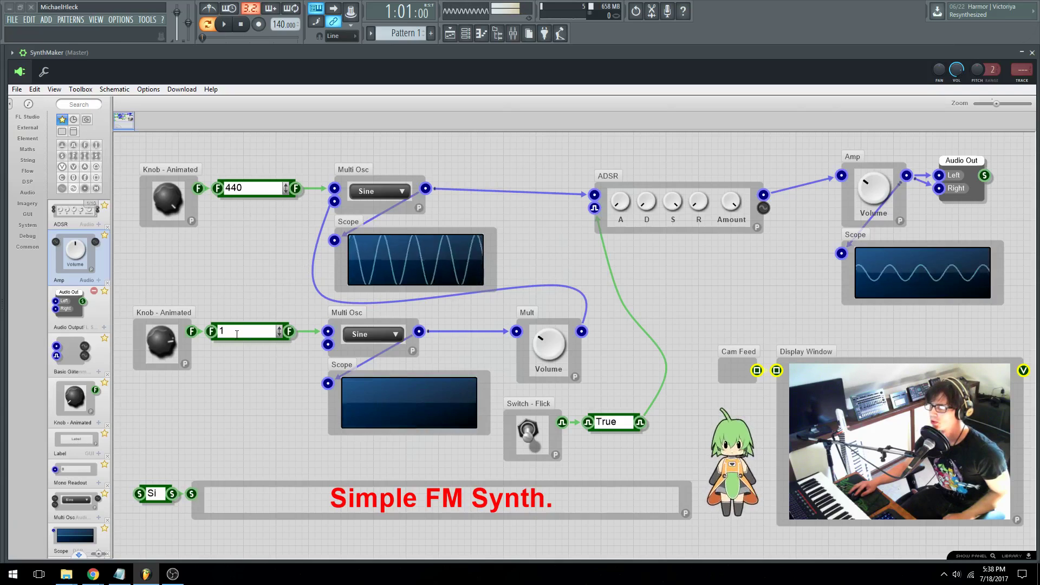
type("3")
key("BackSpace")
type("4")
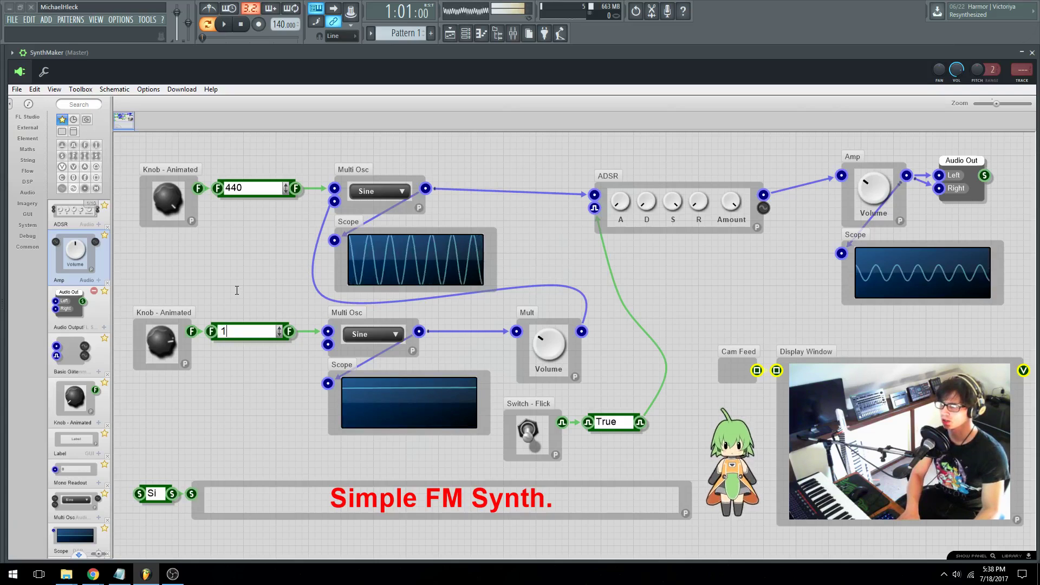
key("BackSpace")
type("2")
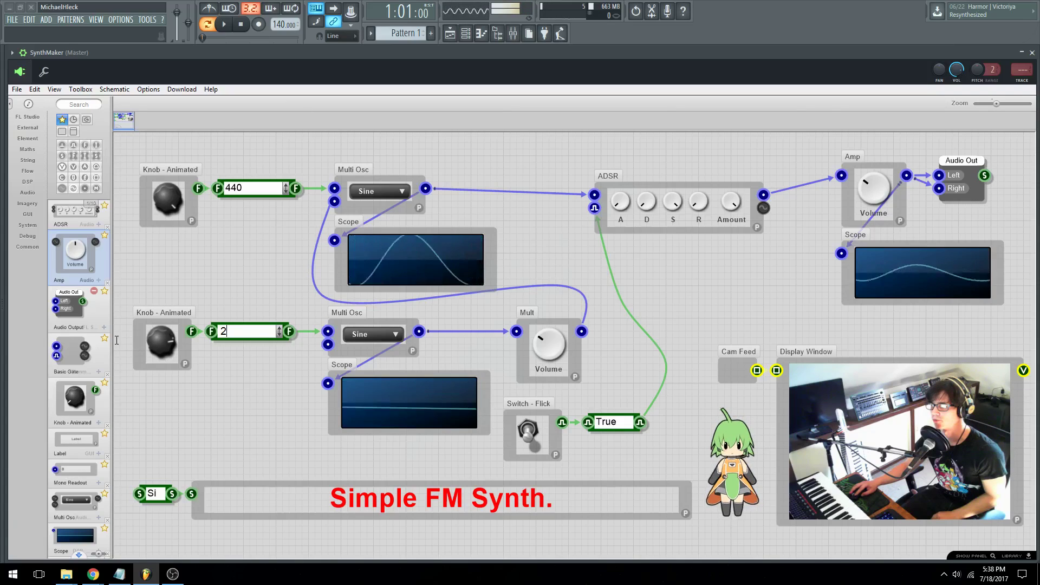
- Sweep the lower frequency knob down and back up to 733.334, and raise the Mult volume
left_click_drag(163, 343, 183, 418)
left_click_drag(163, 355, 155, 273)
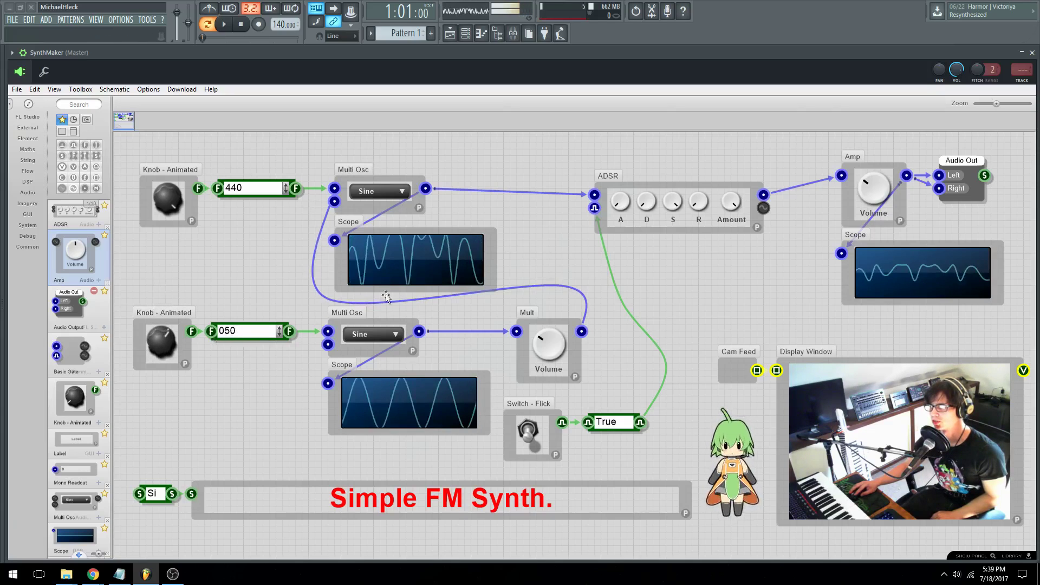
left_click_drag(162, 339, 179, 347)
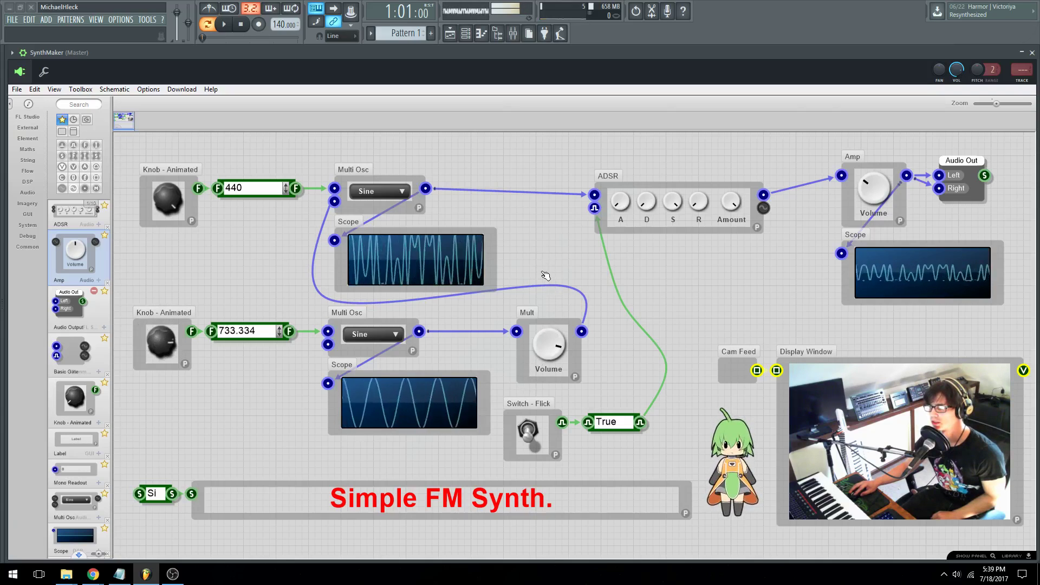
- Fine-tune the Mult volume while the gate is on, and switch the gate off
left_click_drag(534, 341, 537, 284)
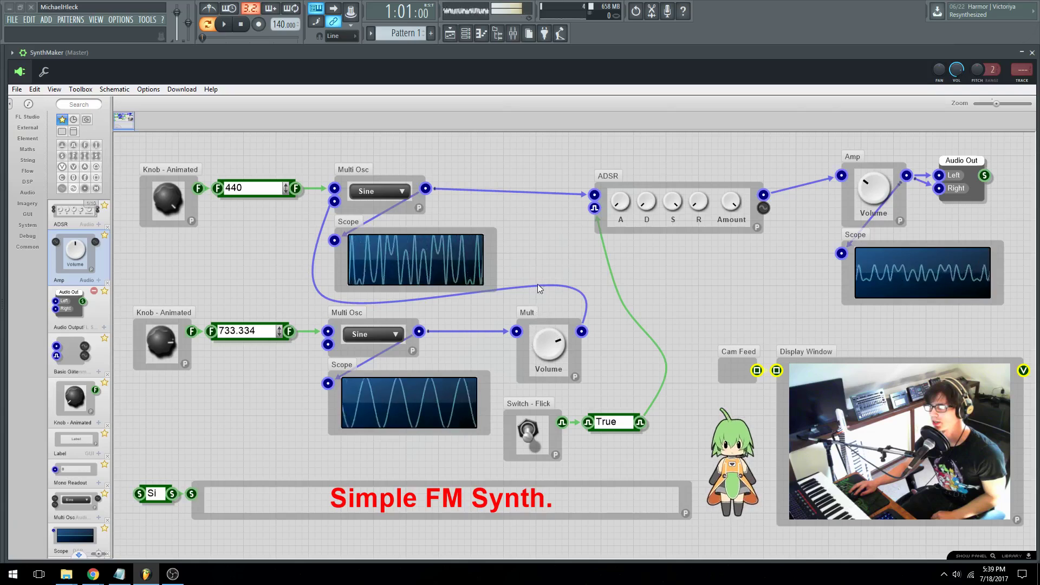
left_click(535, 435)
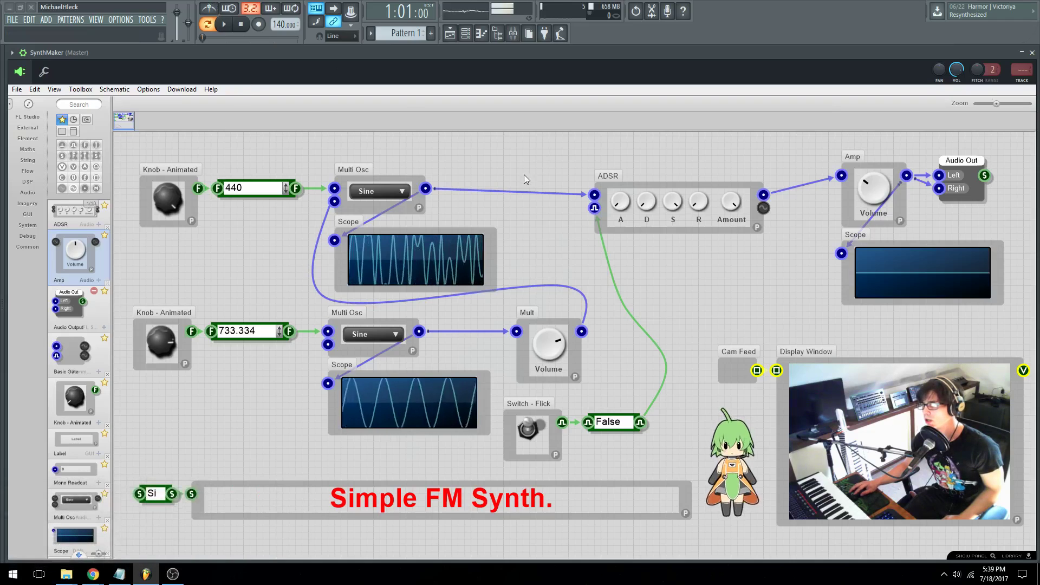
- Start playback and switch to the Audiotool project in Chrome, moving the desktop mascot off the timeline
left_click(224, 25)
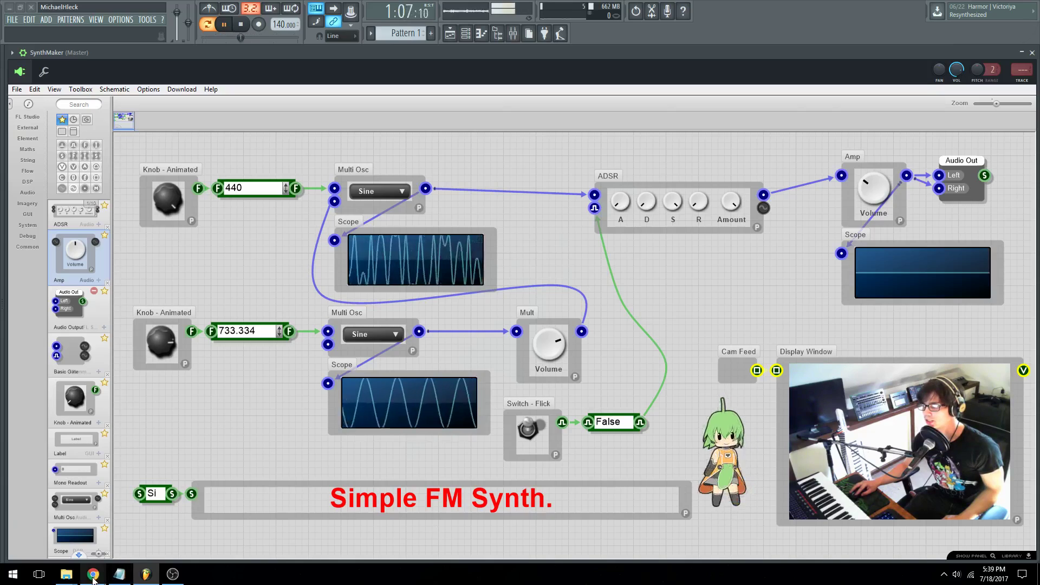
mouse_move(94, 573)
left_click(271, 534)
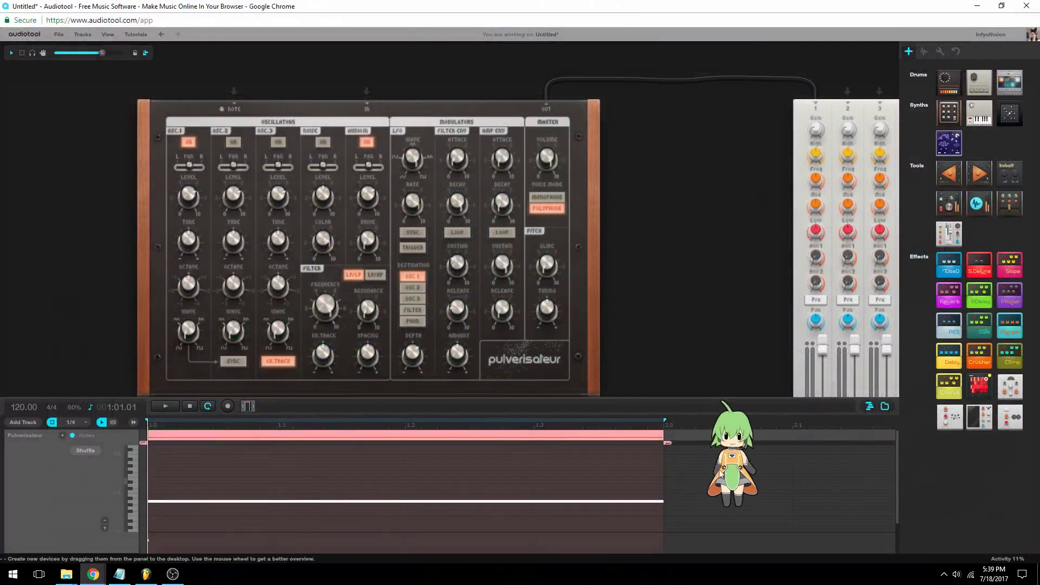
left_click_drag(723, 454, 726, 352)
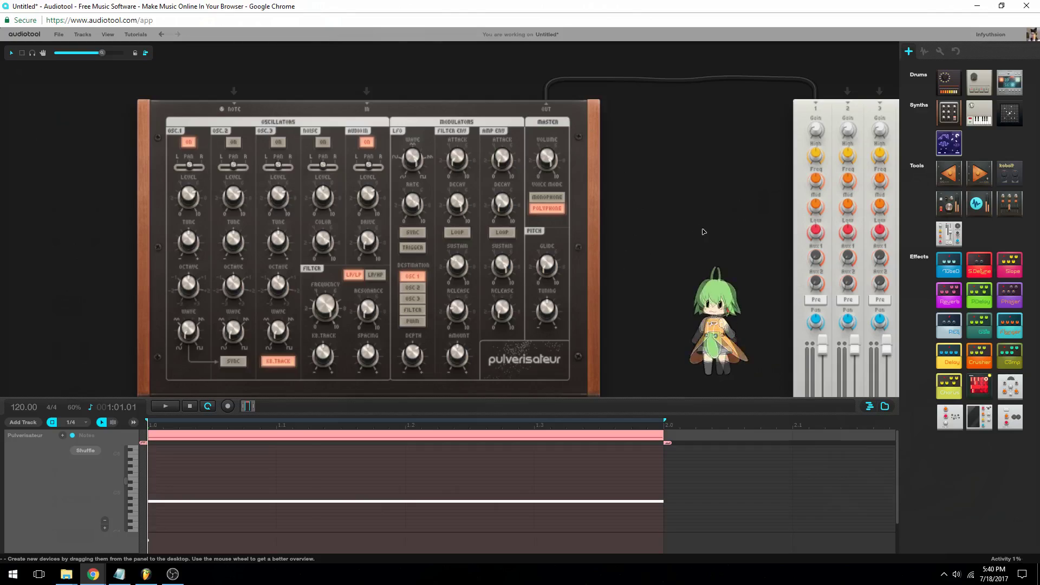
- Delete the existing Pulverisateur in Audiotool and place a new one beside the Centroid mixer
scroll(702, 232, "down", 3)
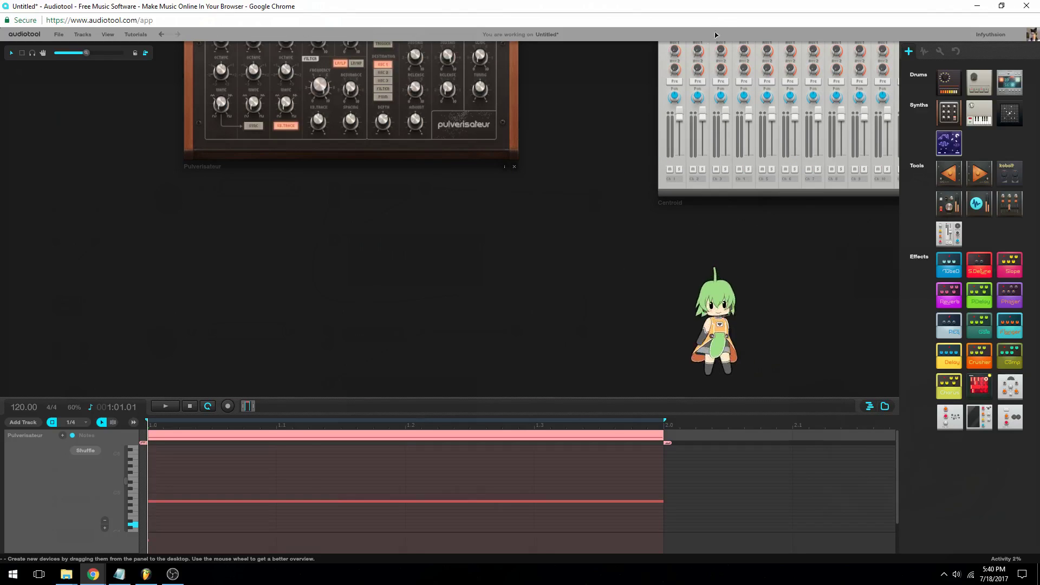
left_click_drag(598, 215, 598, 265)
left_click(509, 334)
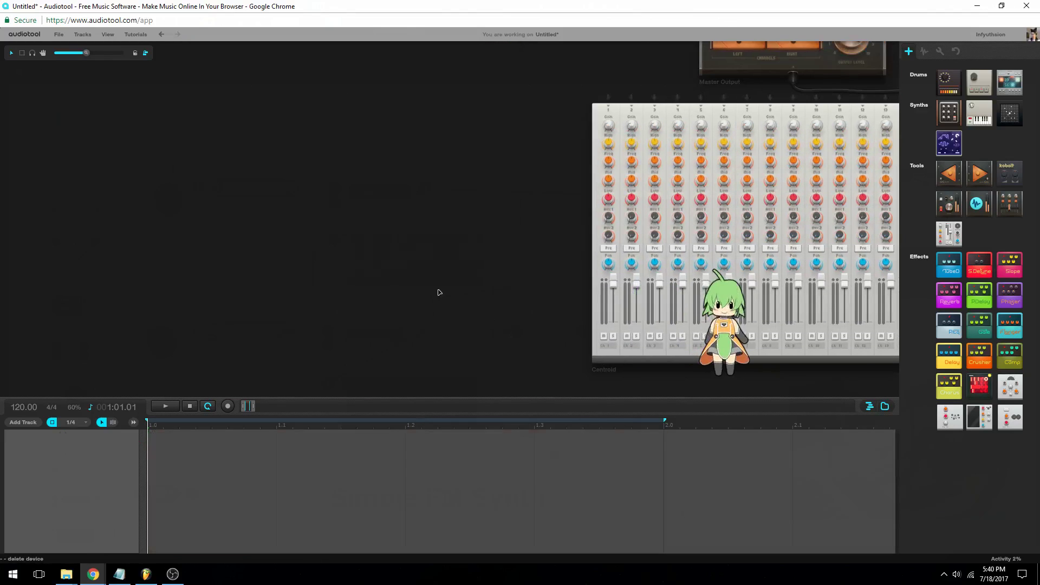
left_click_drag(945, 114, 404, 207)
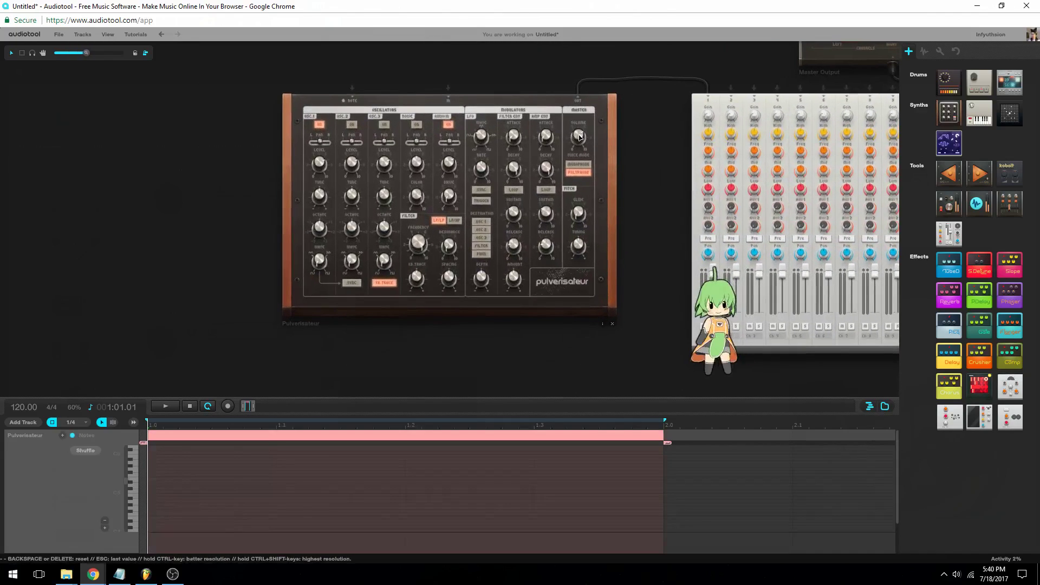
- Draw one sustained note across the whole one-bar region of the new Pulverisateur's track
scroll(579, 137, "up", 2)
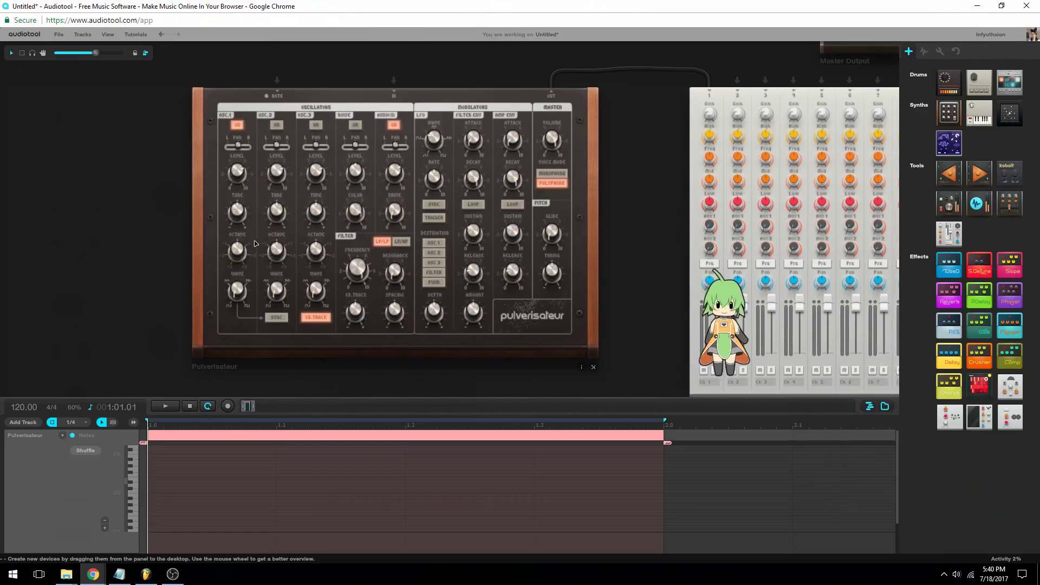
scroll(247, 259, "up", 1)
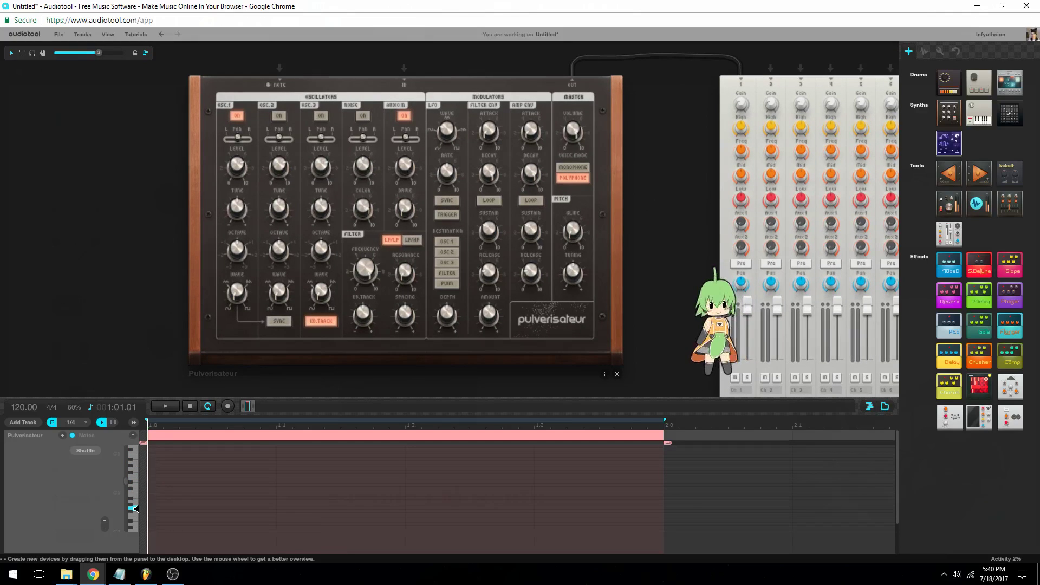
mouse_move(145, 505)
left_mouse_down()
mouse_move(575, 510)
mouse_move(647, 497)
left_mouse_up()
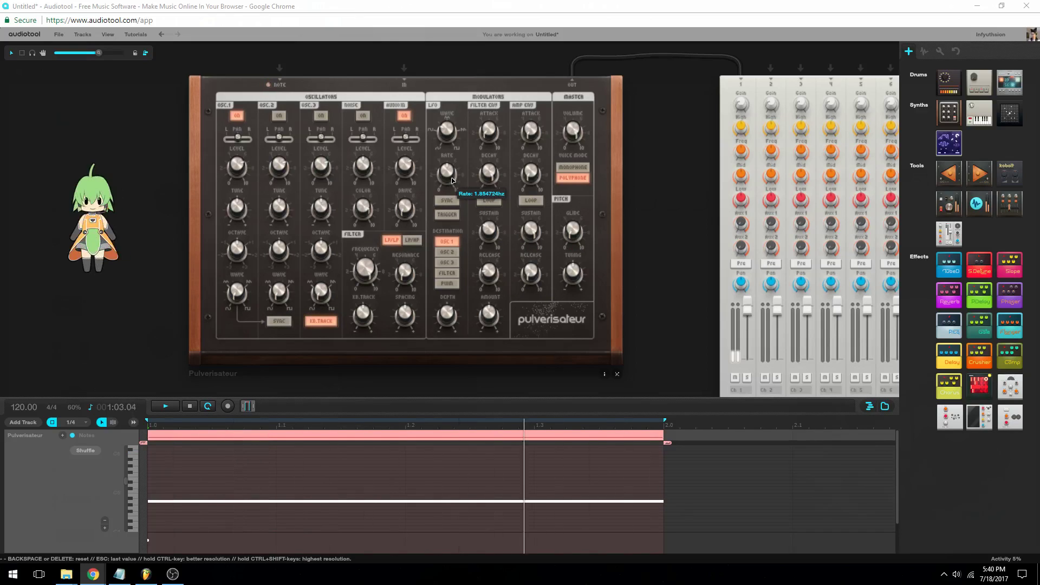
- Raise the Pulverisateur's LFO rate to about 55.39 Hz and vary its wave and depth to test the modulation of oscillator 1
left_click_drag(452, 179, 452, 170)
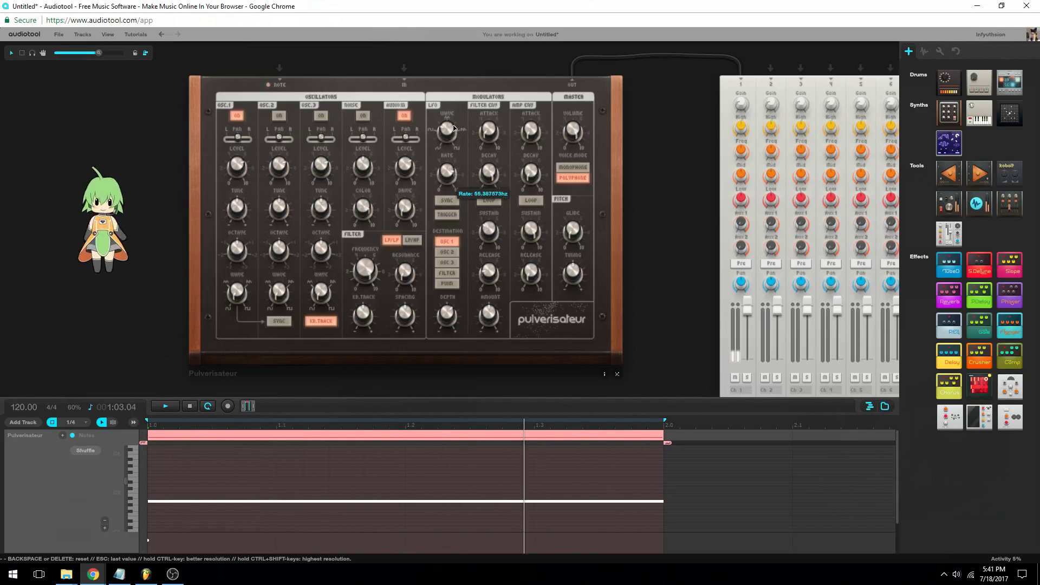
left_click_drag(453, 117, 453, 119)
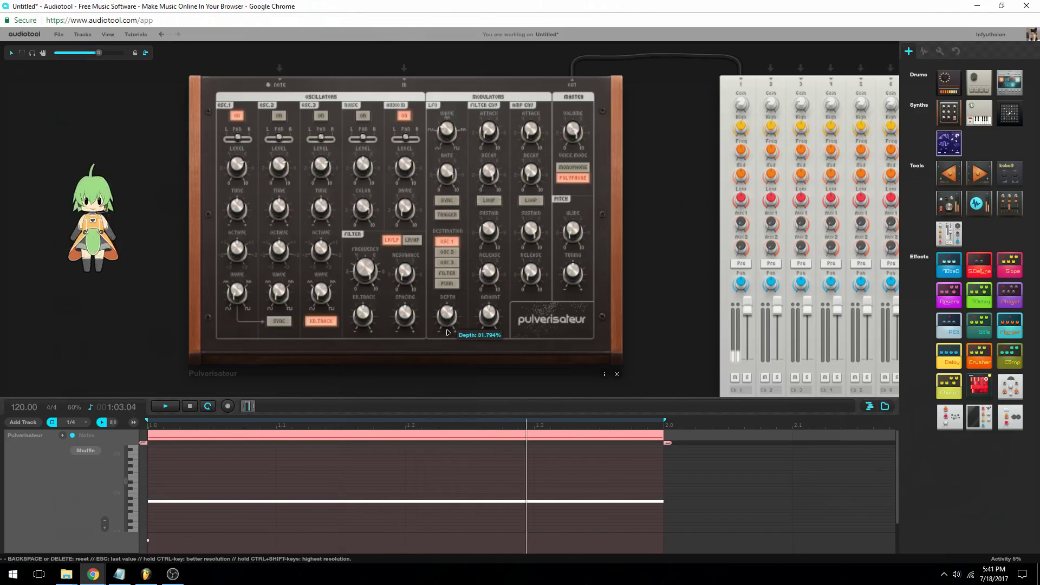
left_click_drag(442, 246, 444, 228)
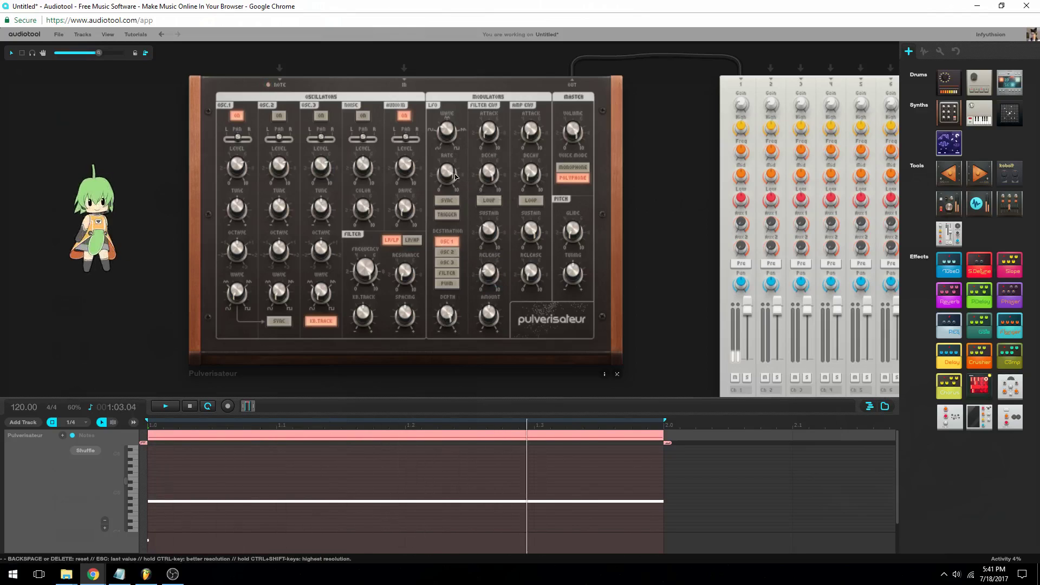
left_click_drag(453, 186, 452, 187)
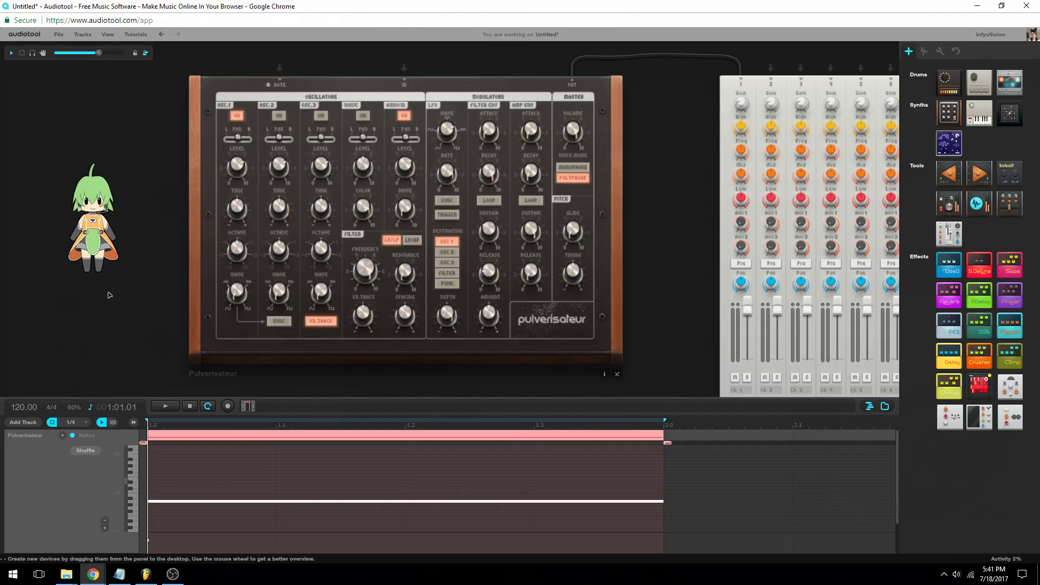
- Minimize Audiotool to return to the SynthMaker schematic in FL Studio, and stop playback
left_click(982, 4)
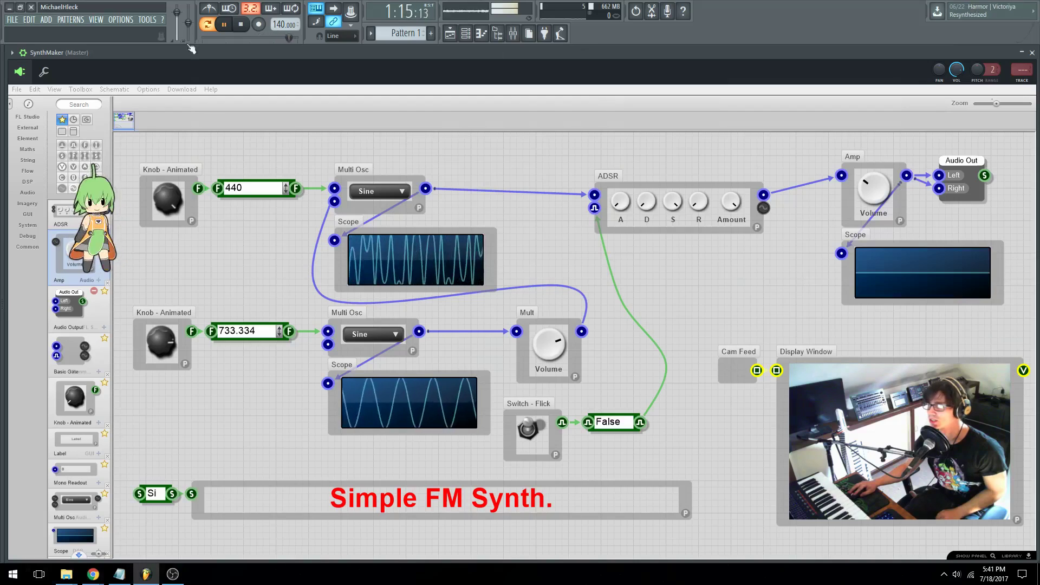
left_click_drag(89, 208, 643, 285)
key("Delete")
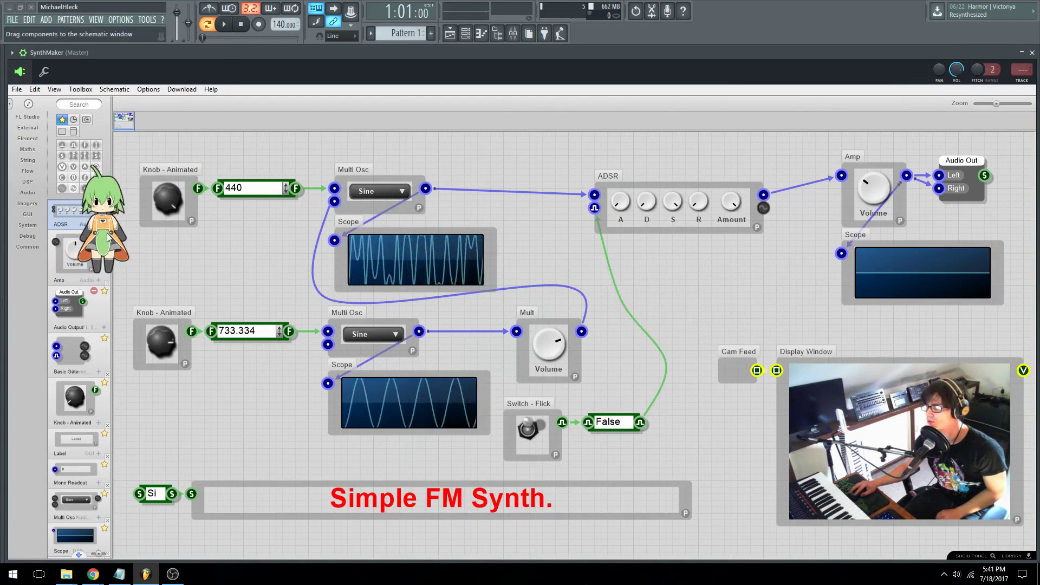